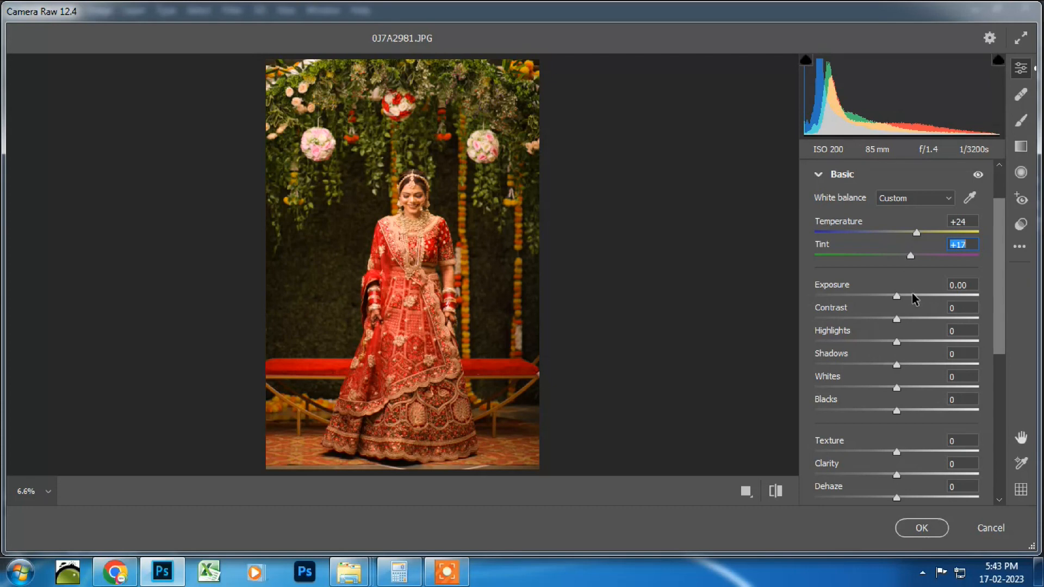
Brighten the bridal photo by setting Exposure to +0.40 and Contrast to +17
drag(898, 301, 899, 298)
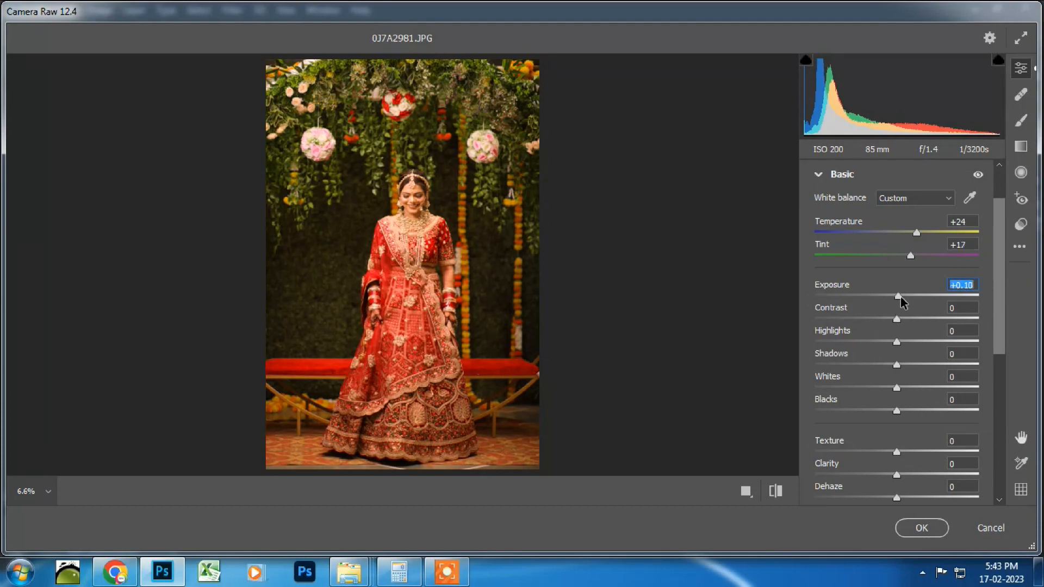
drag(900, 297, 905, 297)
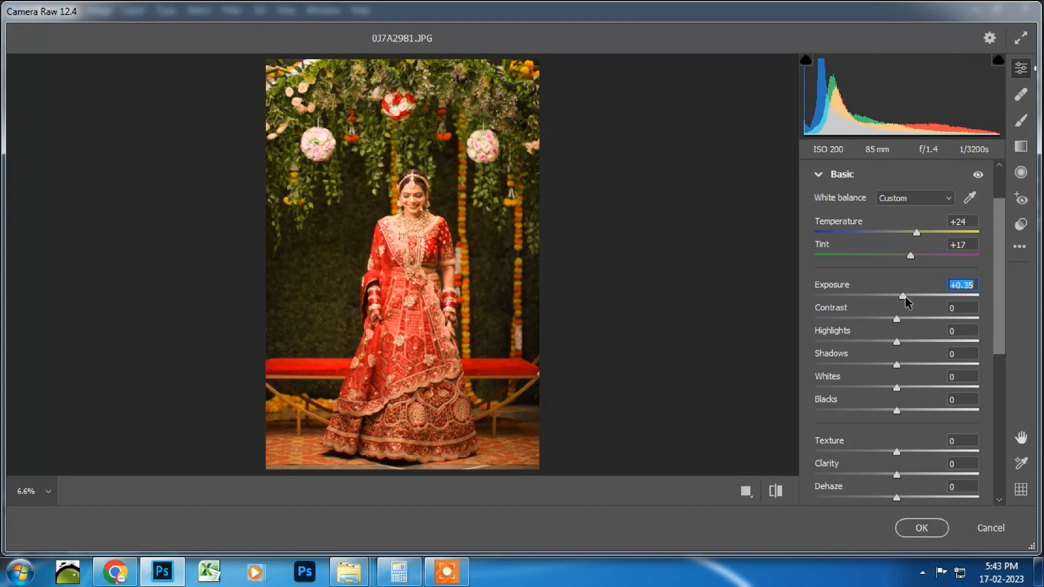
drag(906, 302, 914, 321)
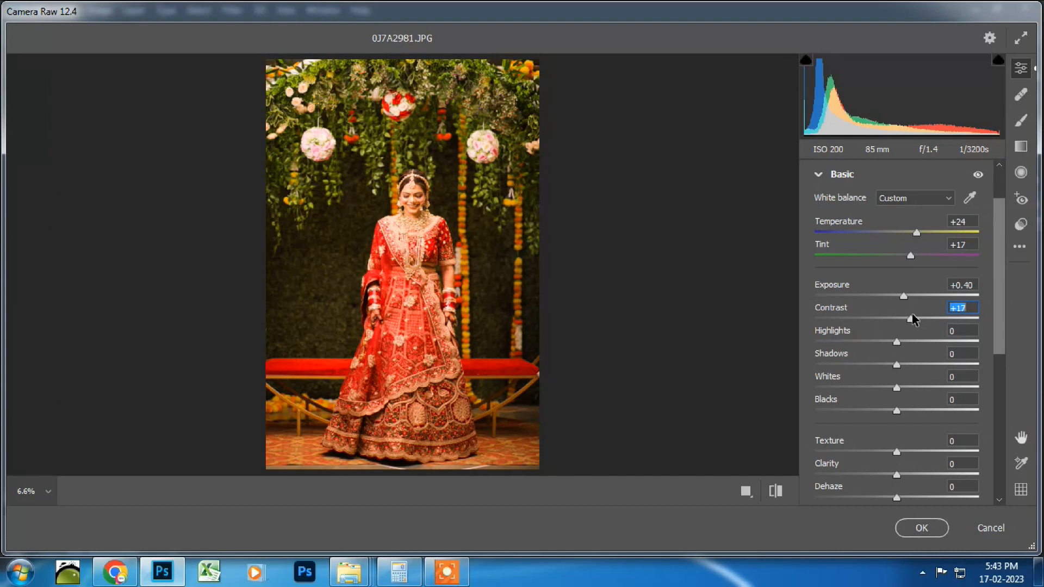
Balance the photo's tones with Highlights at -75, Shadows at +24, Whites at -38 and Blacks at -25
drag(896, 344, 840, 345)
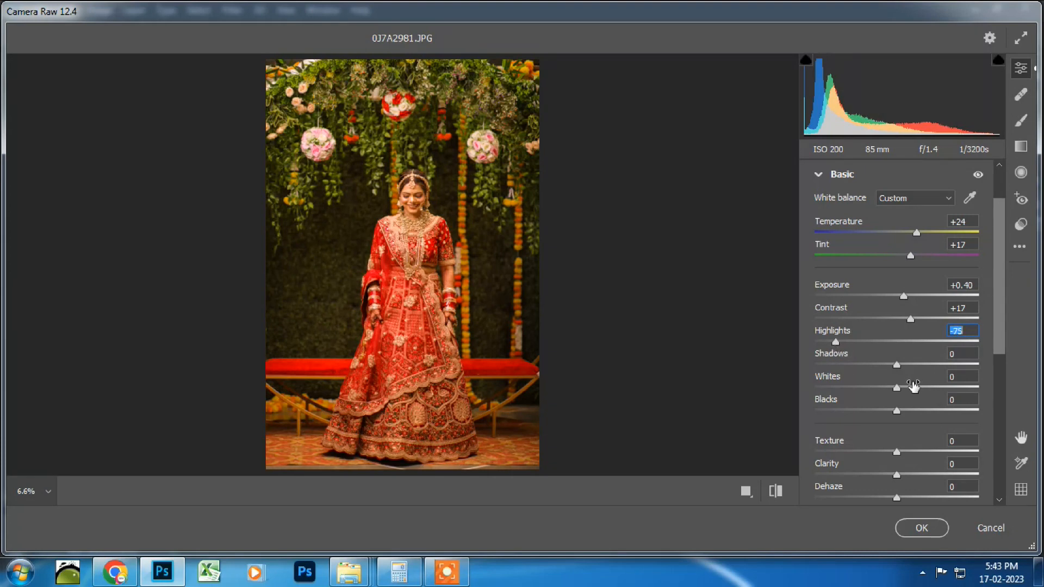
mouse_move(897, 365)
mouse_down()
mouse_move(926, 367)
mouse_move(917, 368)
mouse_up()
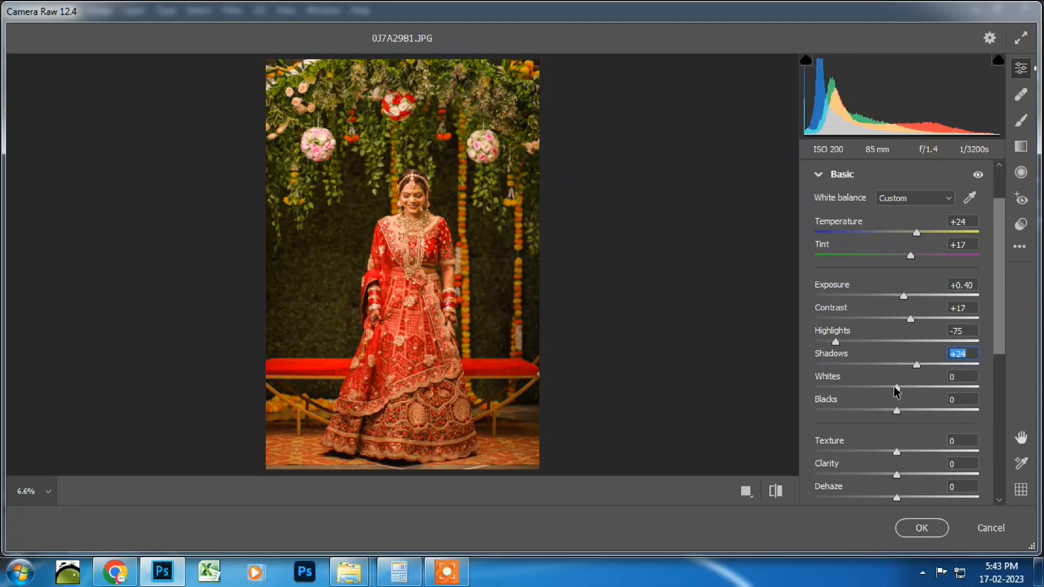
drag(895, 387, 847, 388)
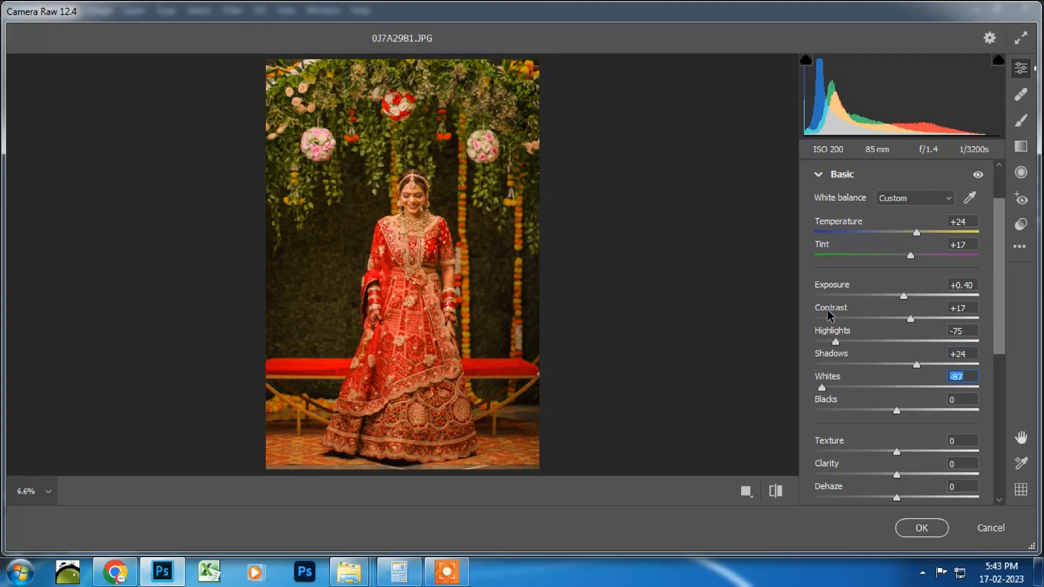
drag(844, 318, 866, 319)
drag(898, 413, 879, 413)
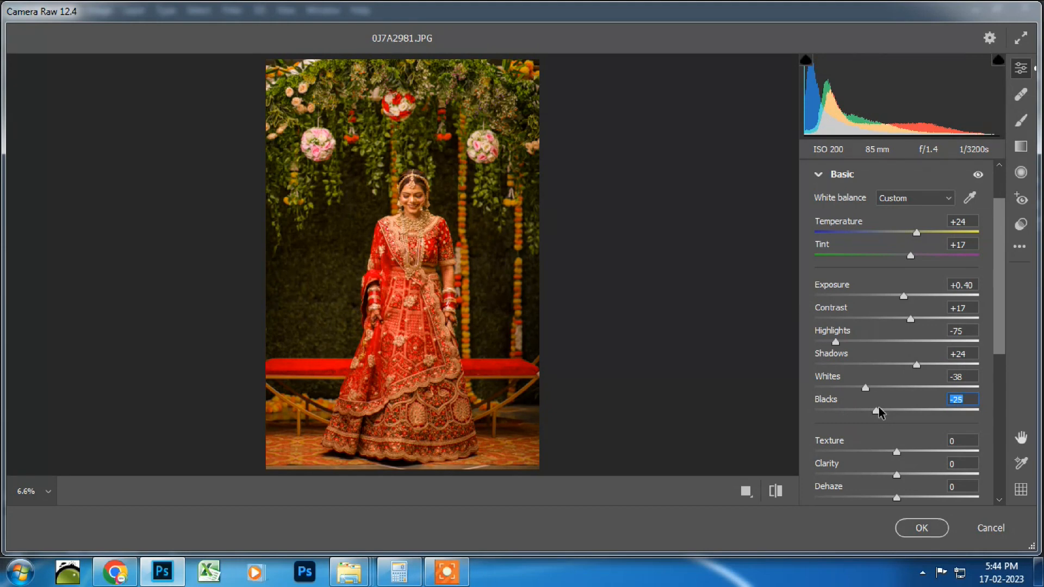
Raise Clarity to +26 and mute the colours with Vibrance and Saturation both at -10
click(897, 476)
drag(896, 476, 920, 477)
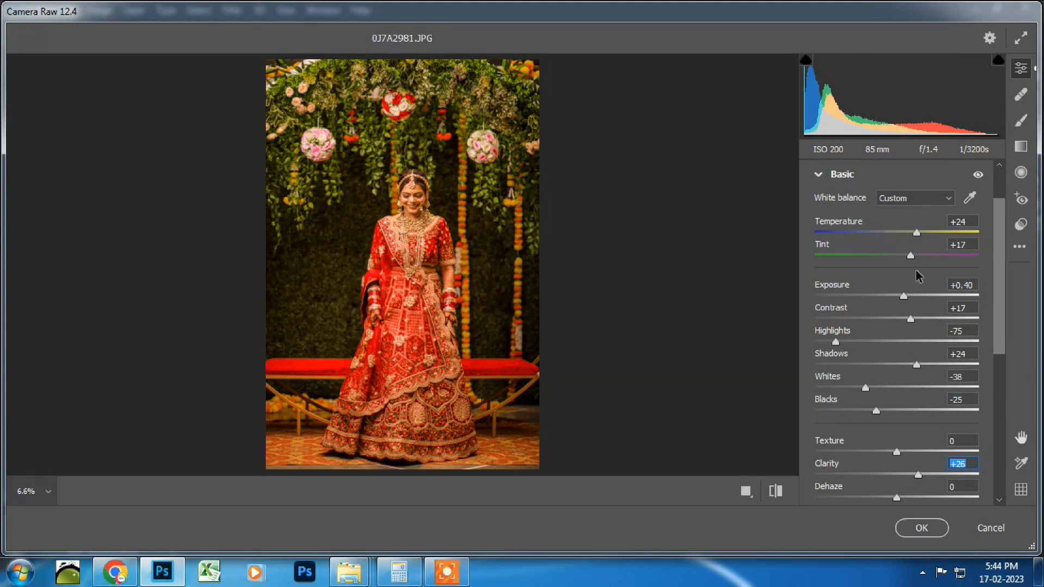
scroll(944, 352, down, 3)
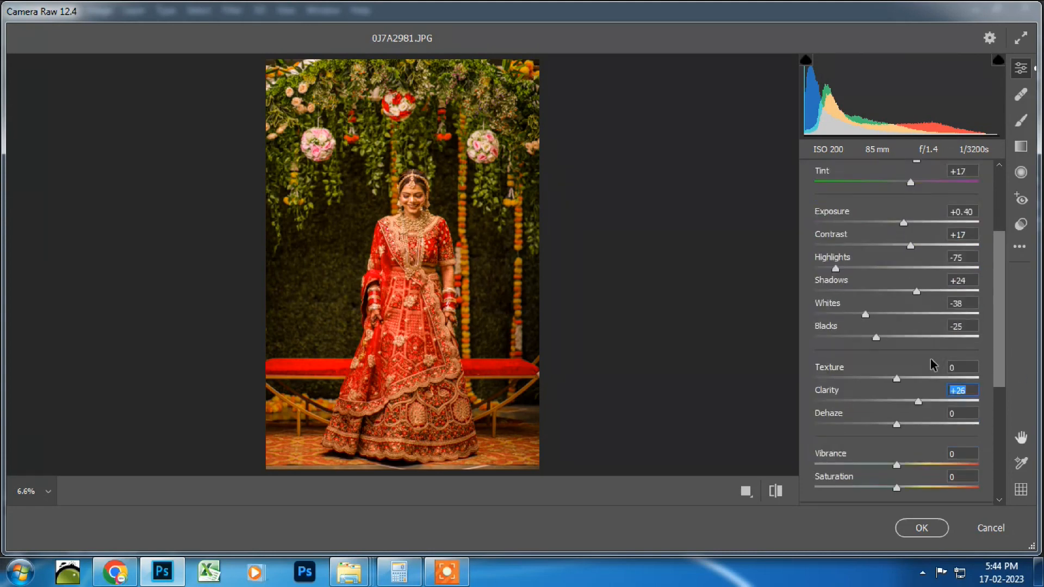
drag(896, 467, 888, 480)
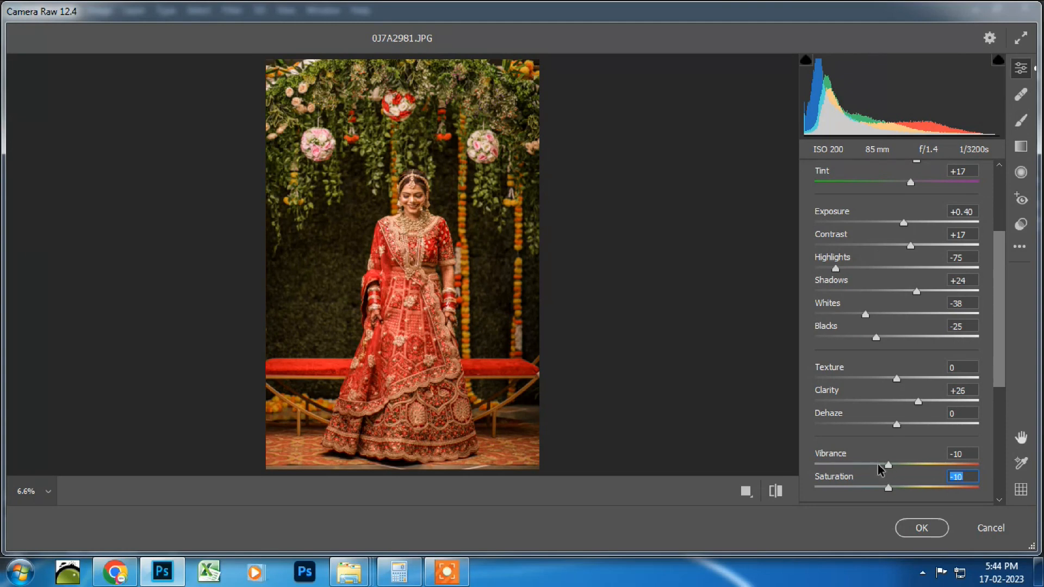
Refine the photo's detail with Sharpening at 11, Noise Reduction at 15 and Color Noise Reduction at 15
scroll(919, 429, down, 4)
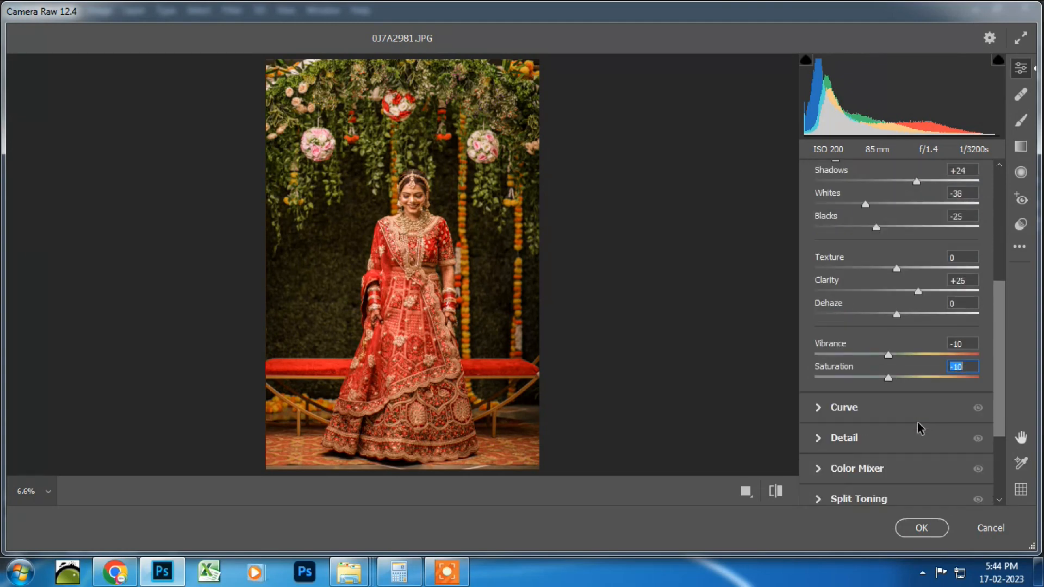
click(863, 446)
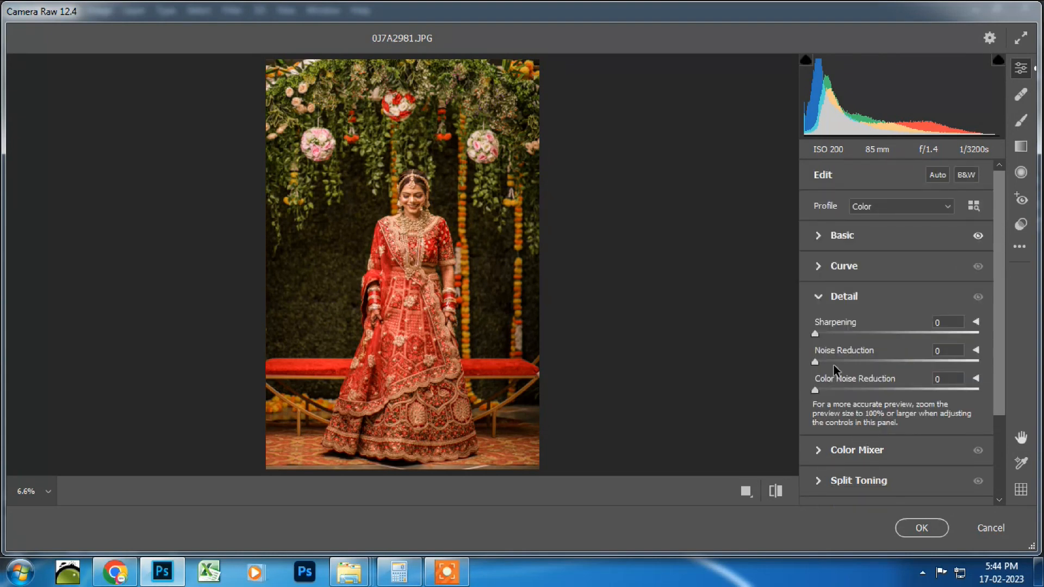
drag(821, 335, 834, 366)
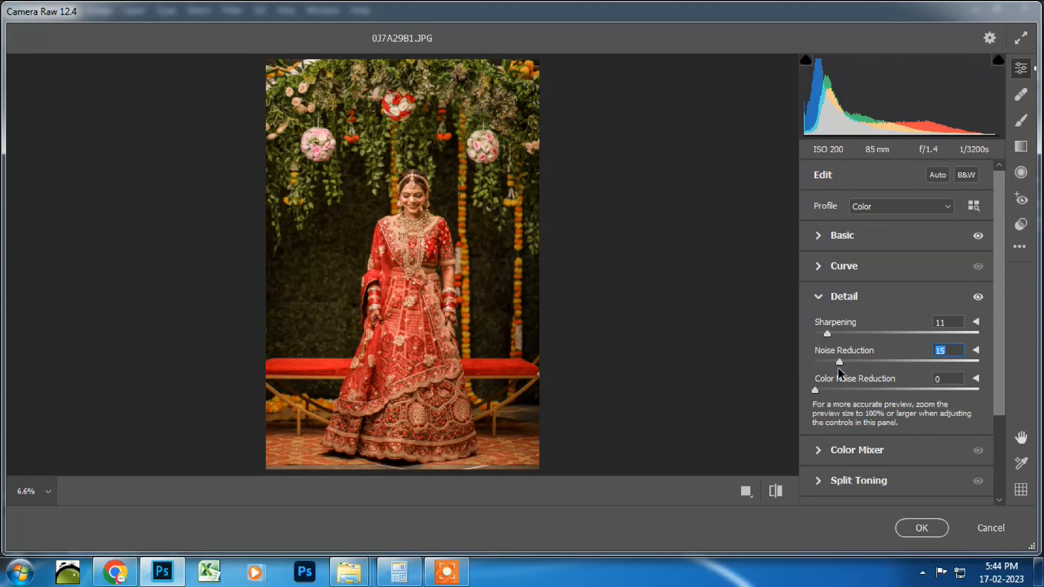
drag(831, 388, 837, 389)
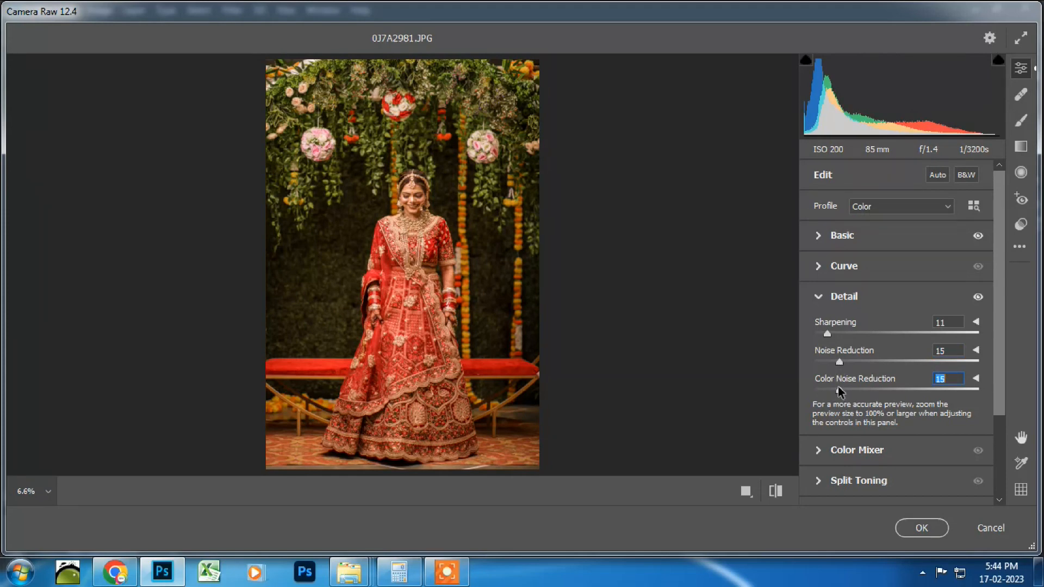
Shift the Color Mixer hues to -75 for Yellows, -100 for Greens and +100 for Aquas
scroll(857, 395, down, 3)
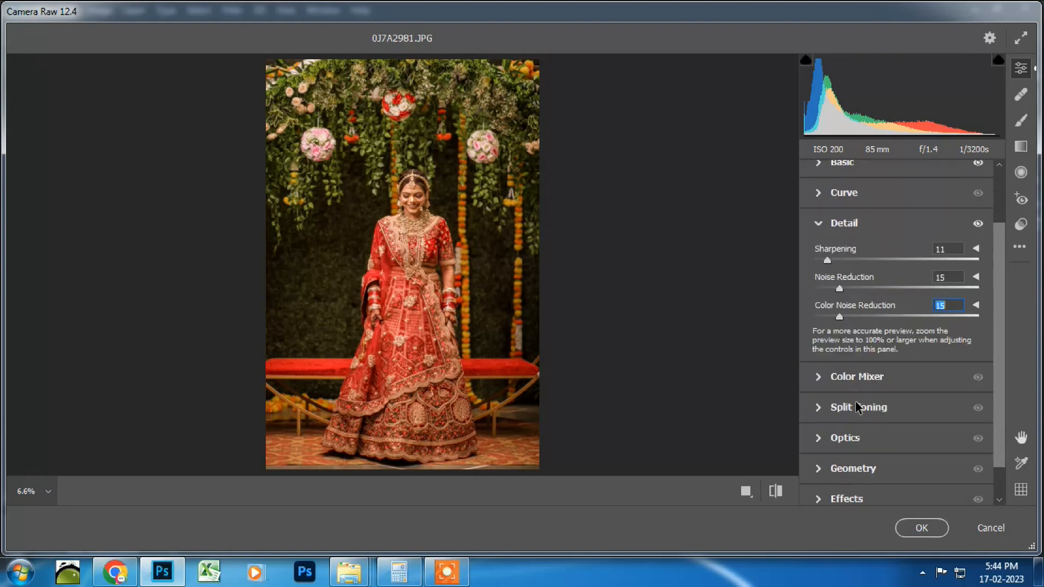
click(857, 383)
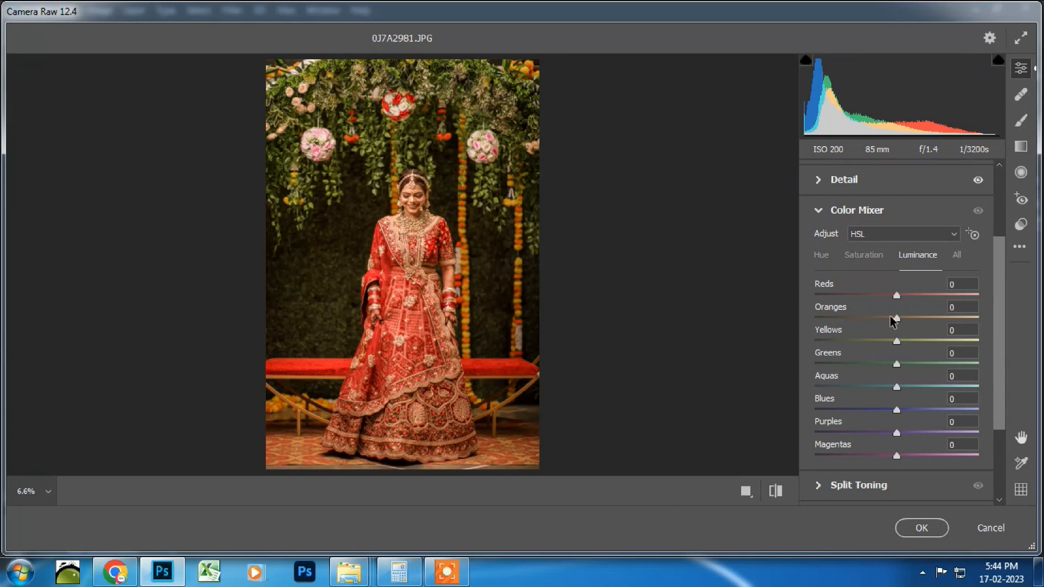
click(821, 255)
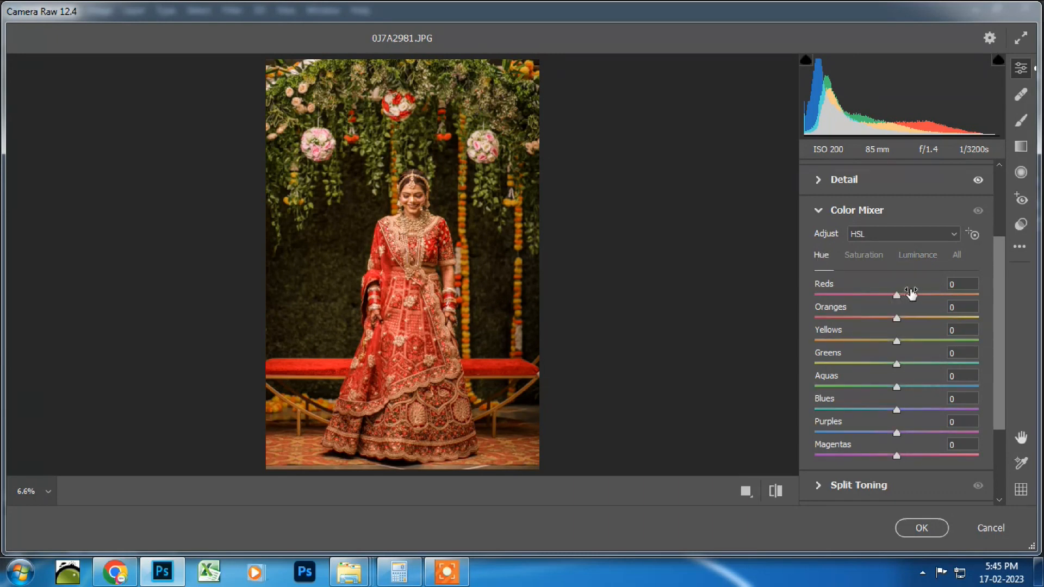
drag(900, 338, 840, 335)
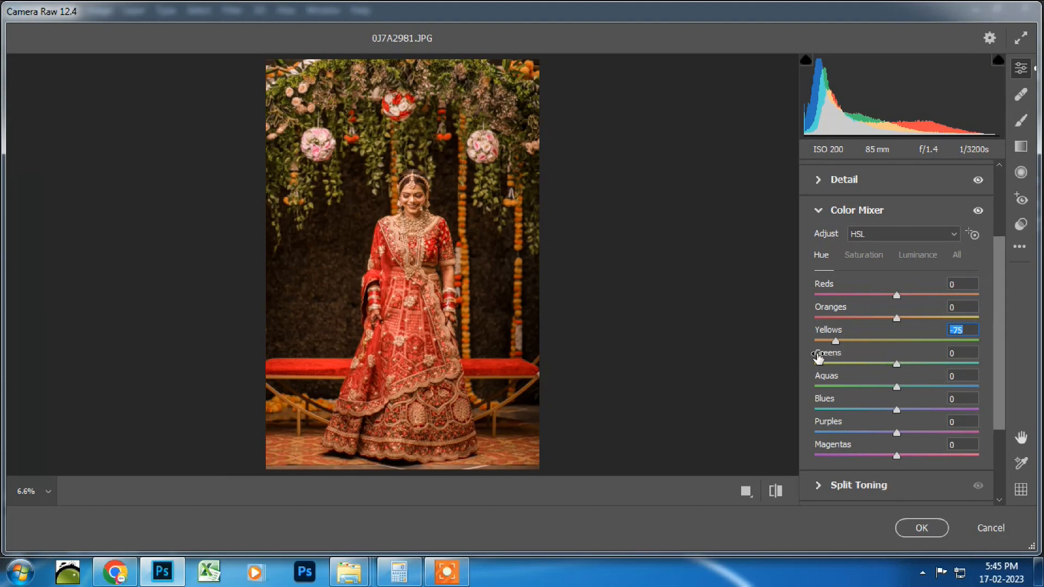
drag(898, 364, 812, 359)
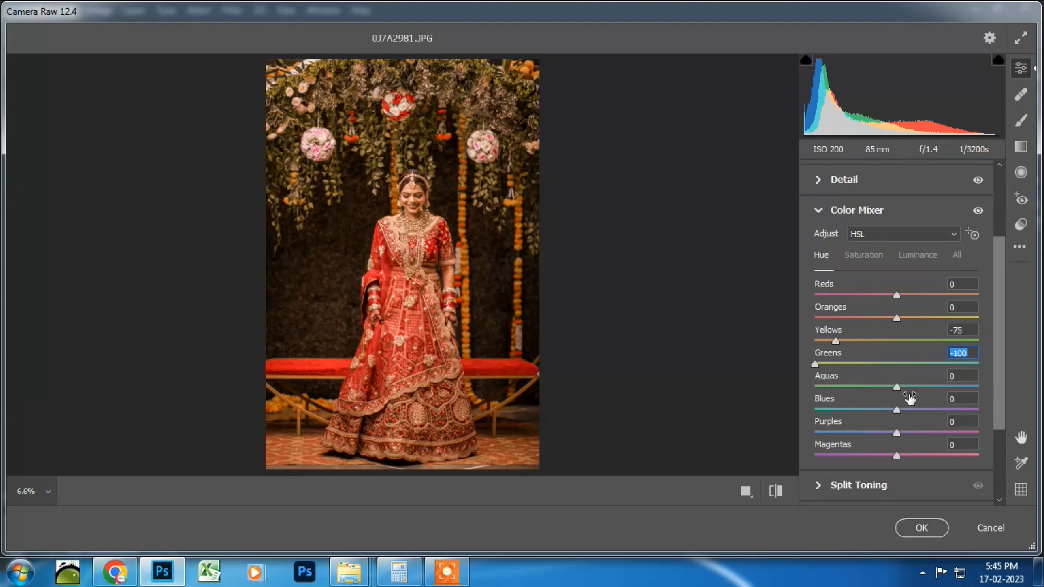
drag(897, 390, 987, 393)
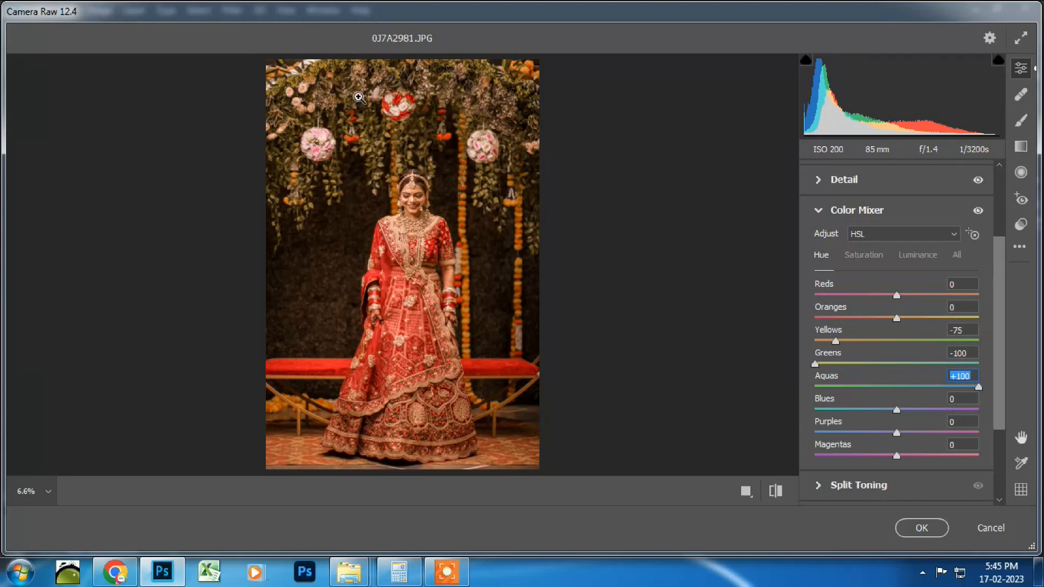
Inspect the foliage, hanging flowers and bride's face at 100%, 50% and 25% magnification, and return to the whole photo
click(374, 159)
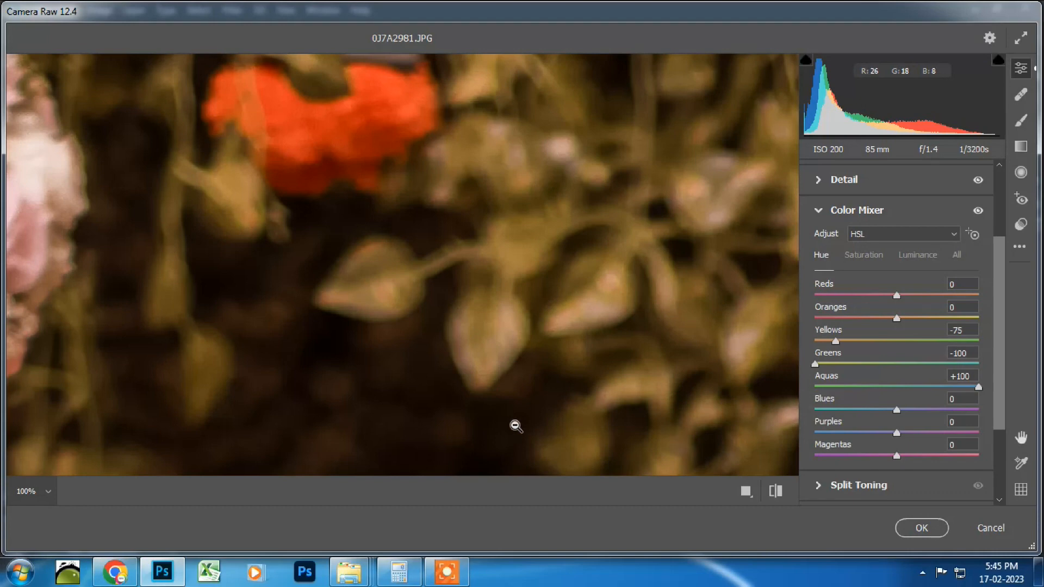
key(ctrl+minus)
key(ctrl+minus)
key(ctrl+minus)
click(48, 491)
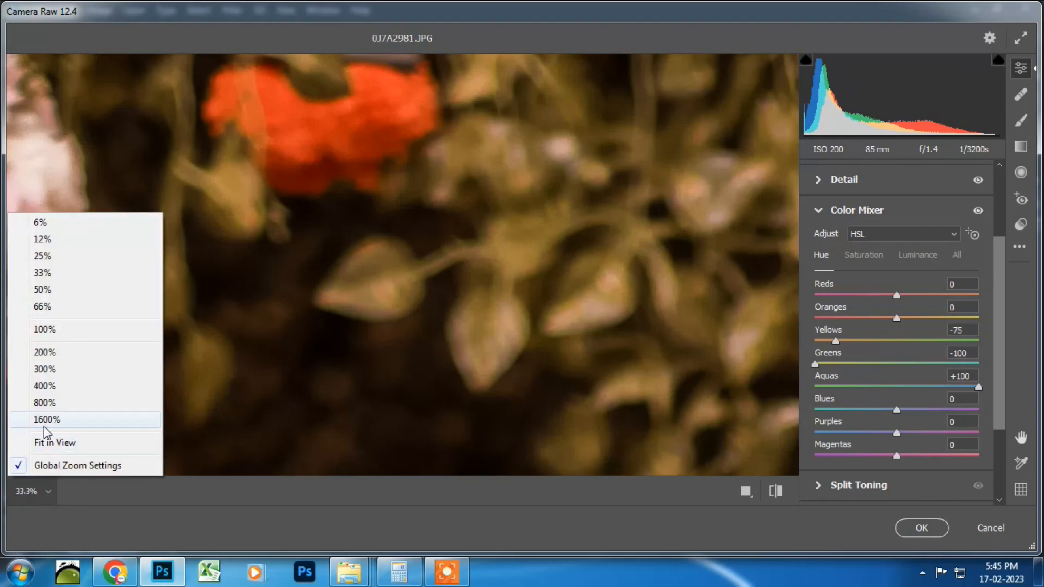
click(51, 290)
click(53, 491)
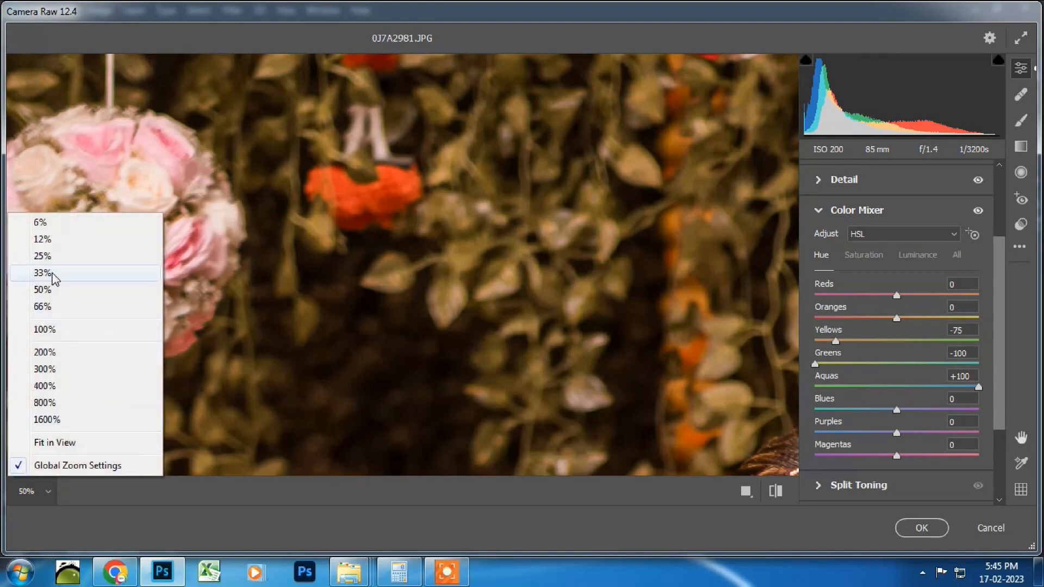
click(57, 258)
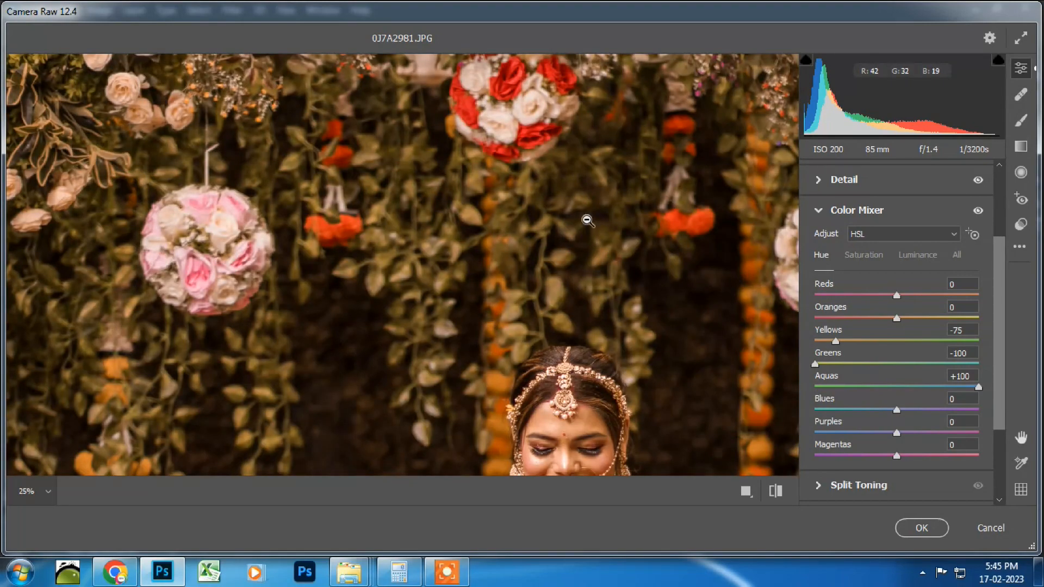
drag(586, 273, 585, 225)
click(48, 491)
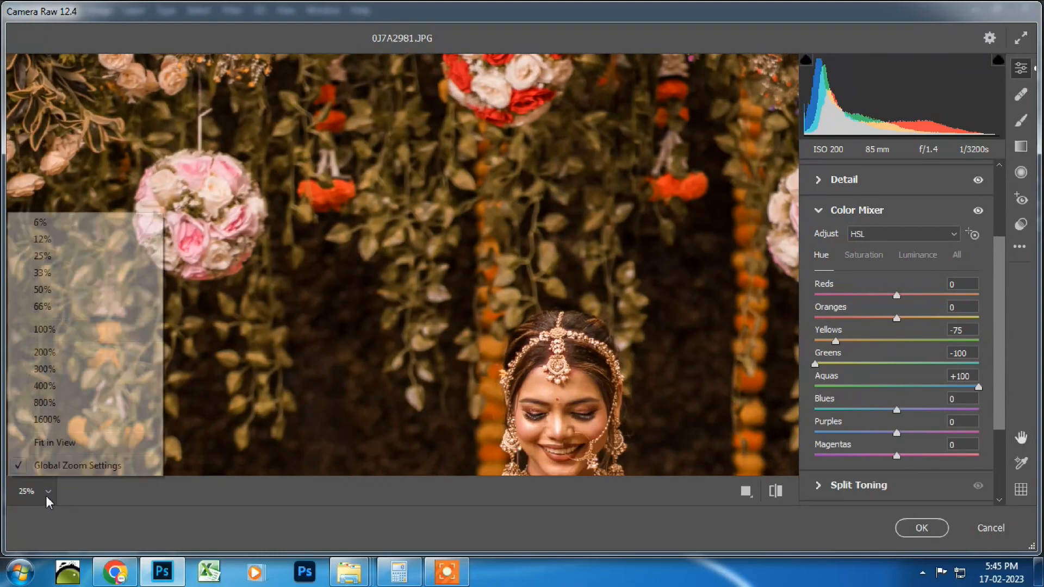
click(51, 443)
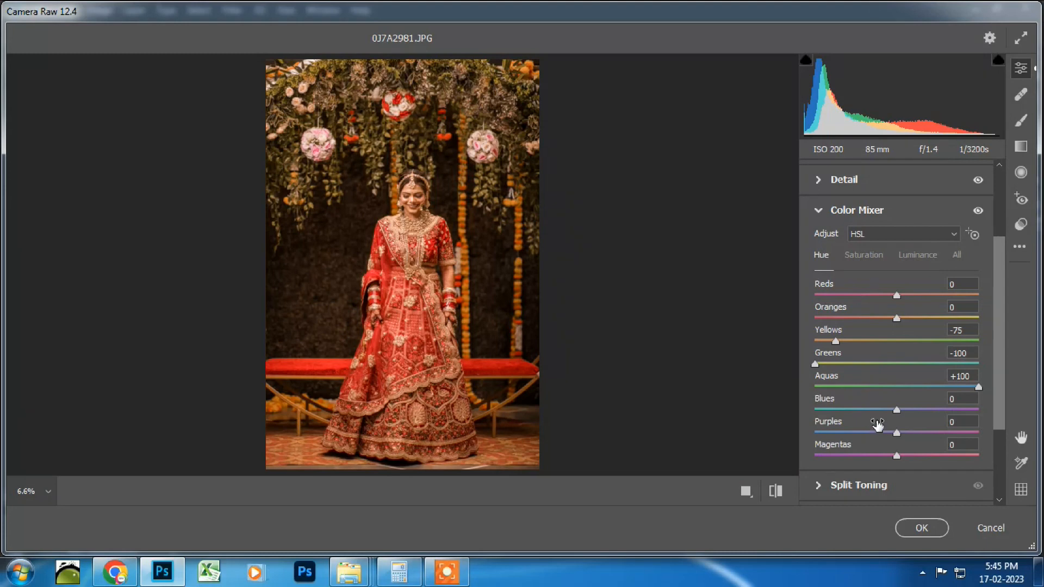
Lower the Blues hue, and reduce colour saturation to -56 for Yellows, -96 for Greens, -40 for Aquas and -70 for Blues
drag(896, 410, 824, 412)
click(879, 260)
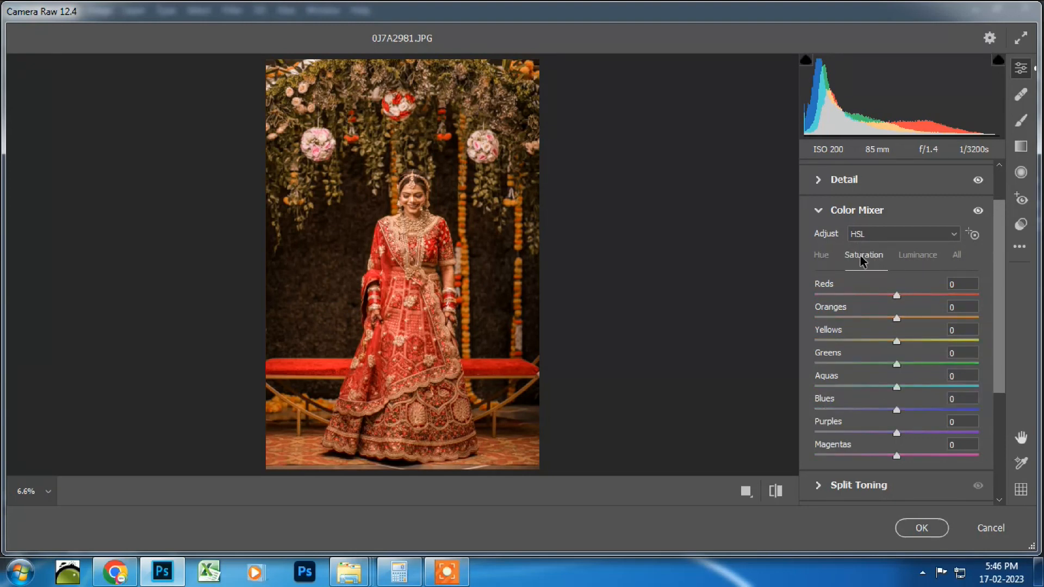
drag(897, 342, 850, 344)
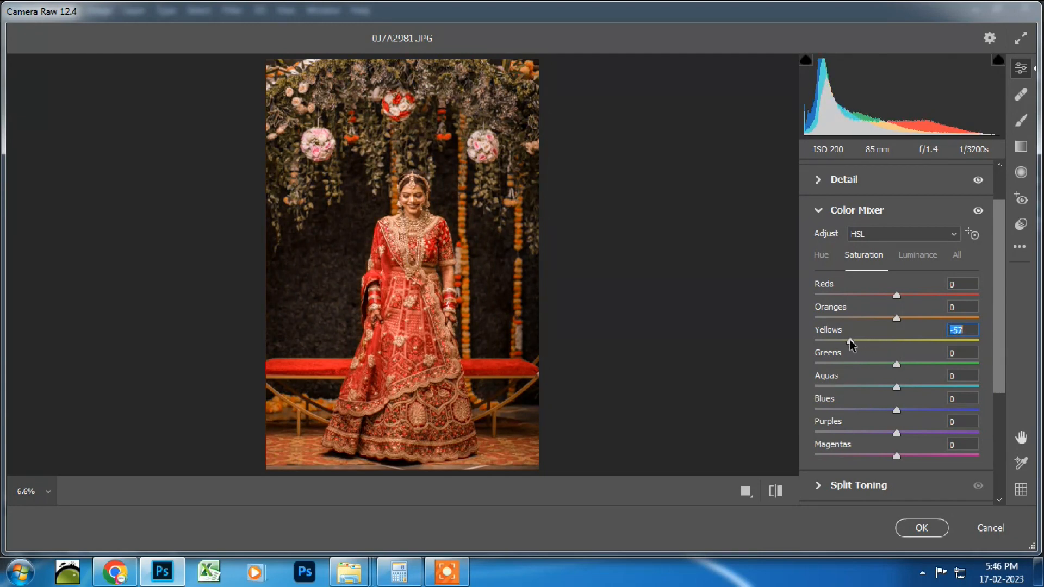
drag(849, 339, 850, 340)
drag(897, 364, 818, 366)
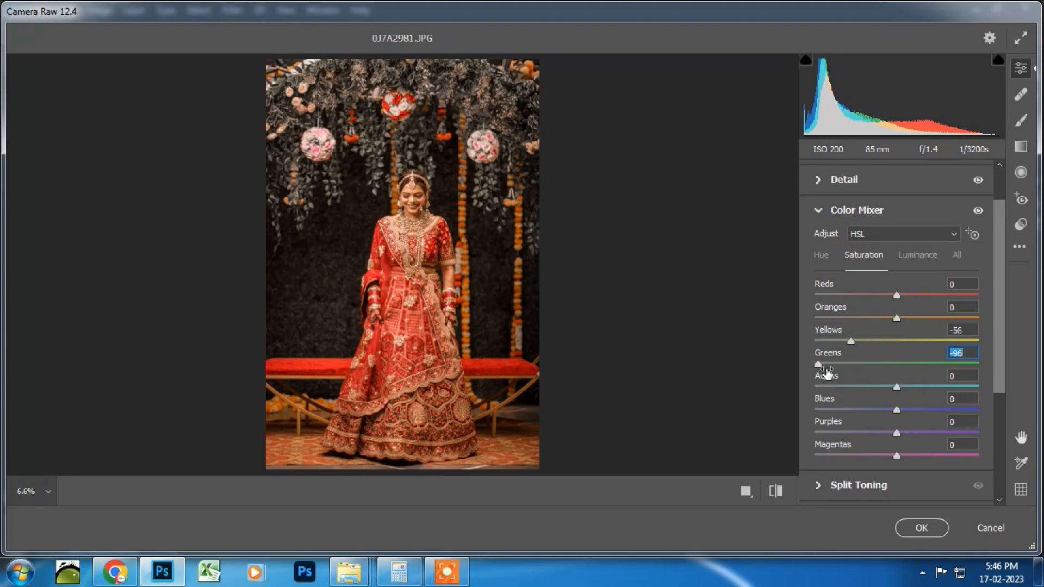
drag(893, 390, 867, 388)
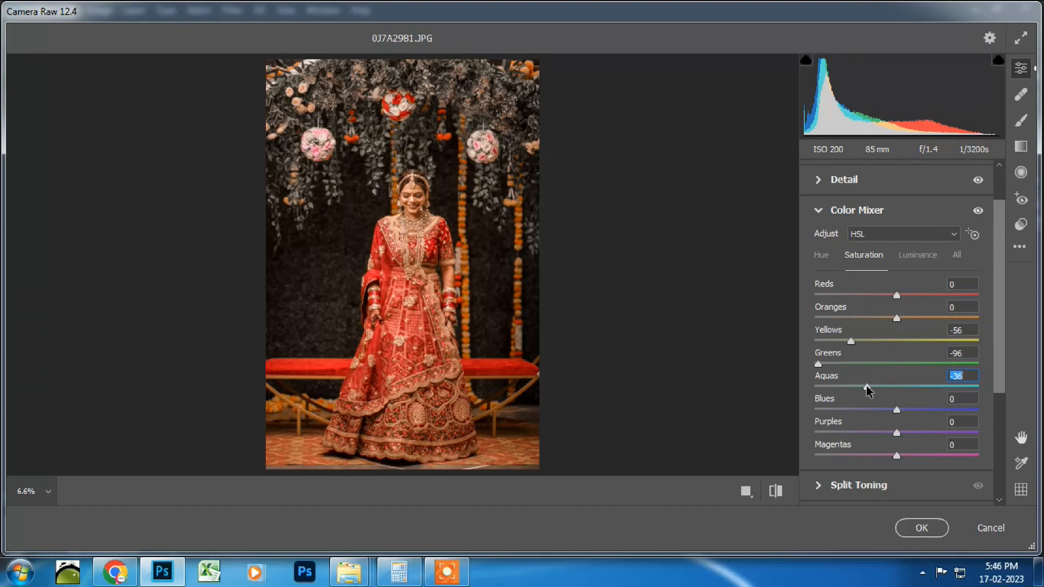
drag(868, 390, 865, 390)
drag(895, 412, 835, 408)
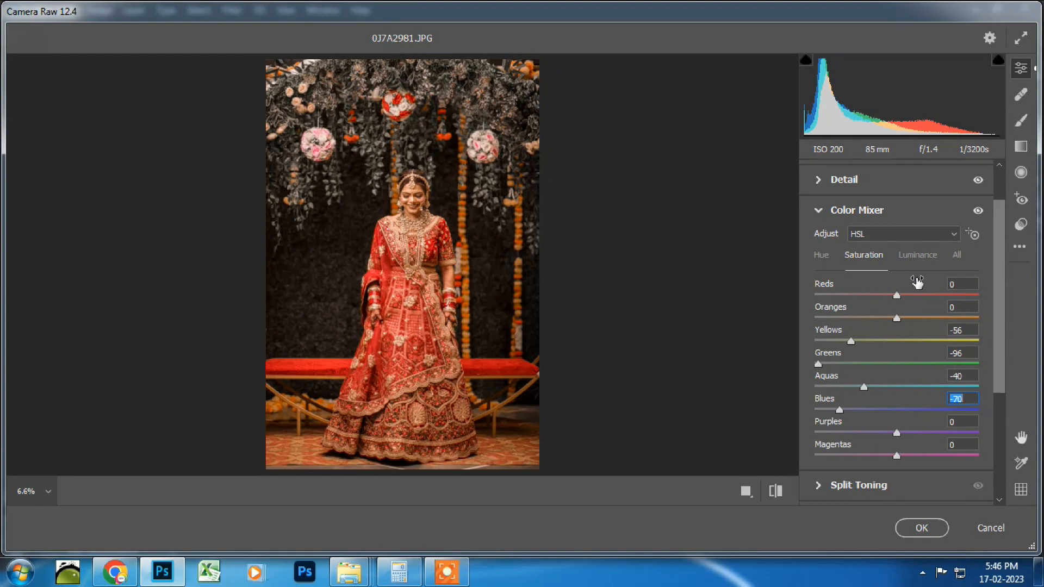
Brighten the background foliage by setting the luminance of Yellows to +64 and Greens to +100
click(918, 256)
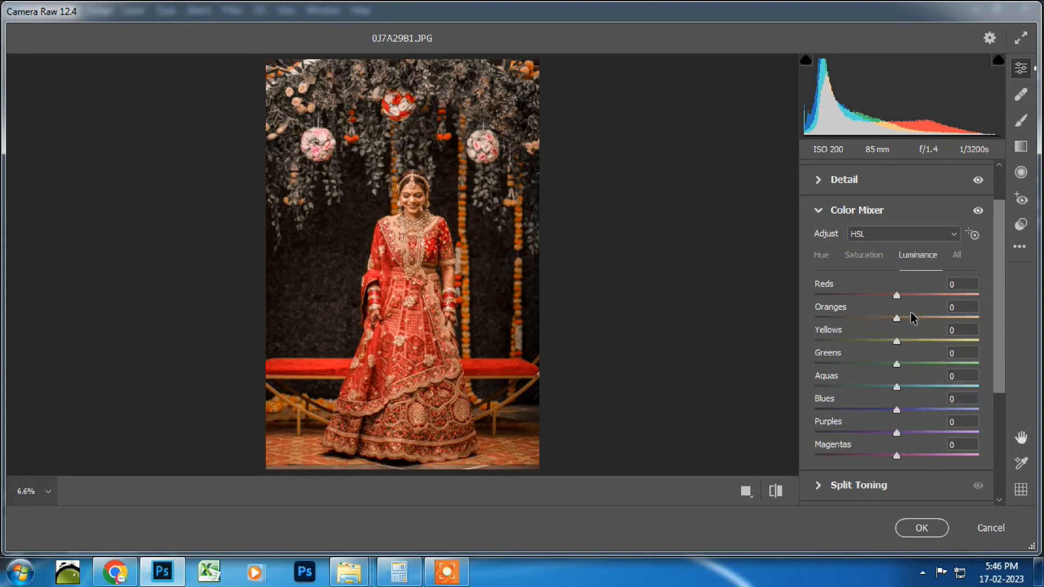
drag(900, 340, 931, 342)
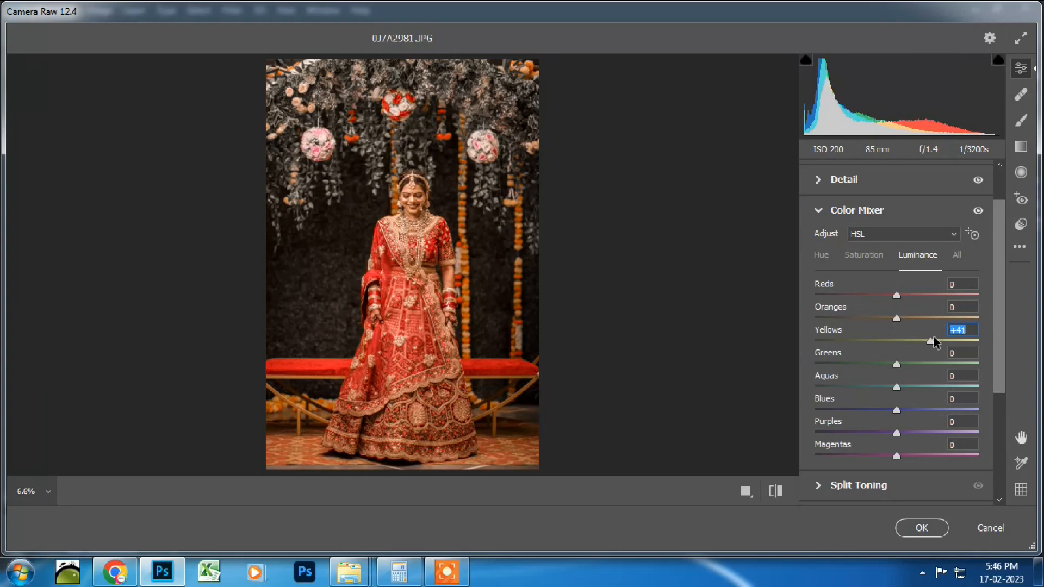
drag(938, 337, 953, 347)
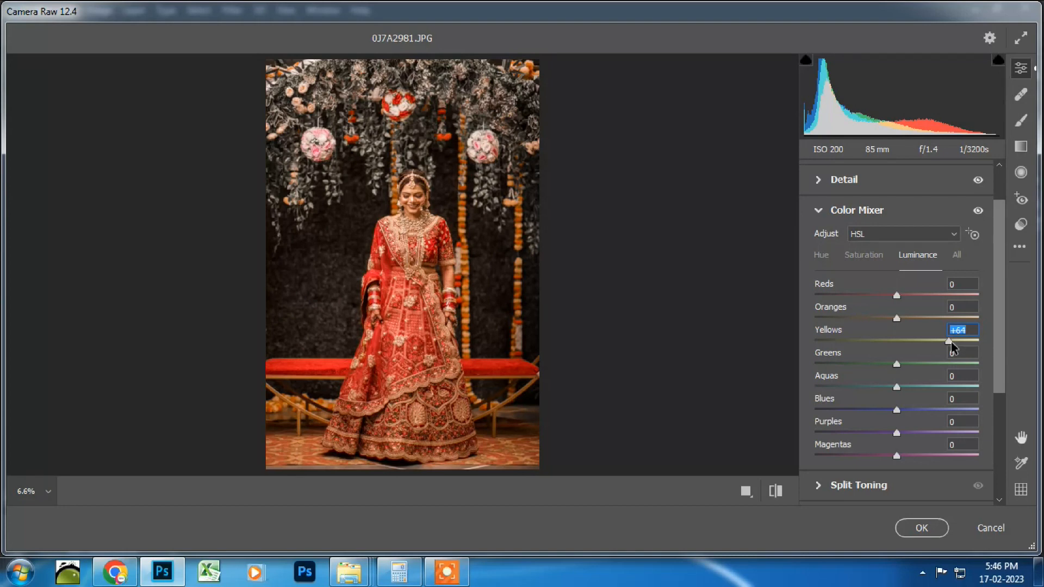
click(919, 363)
drag(919, 363, 1011, 372)
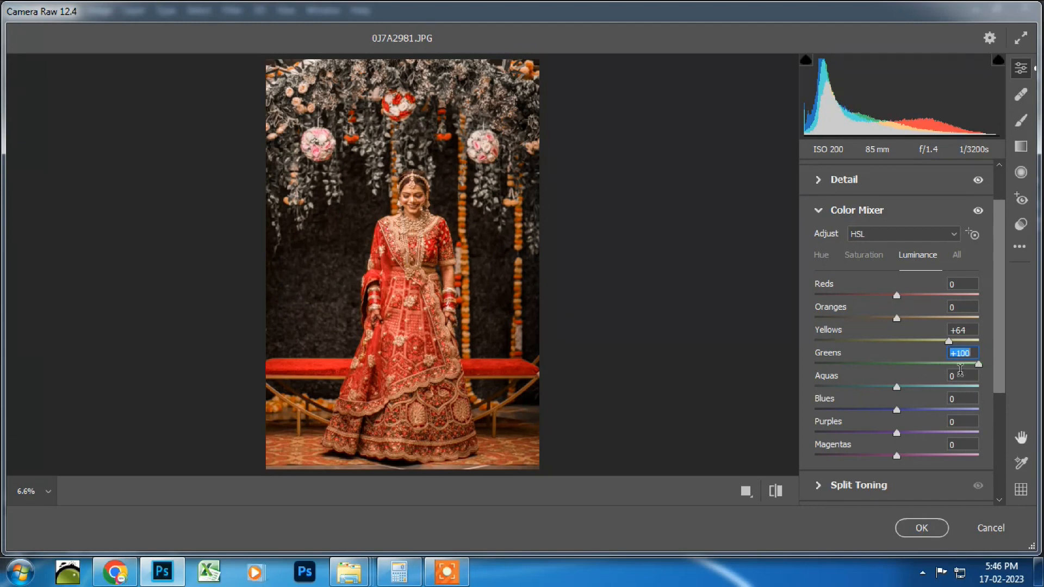
Set the Color Mixer luminance to +100 for Aquas and +91 for Blues
drag(906, 388, 999, 398)
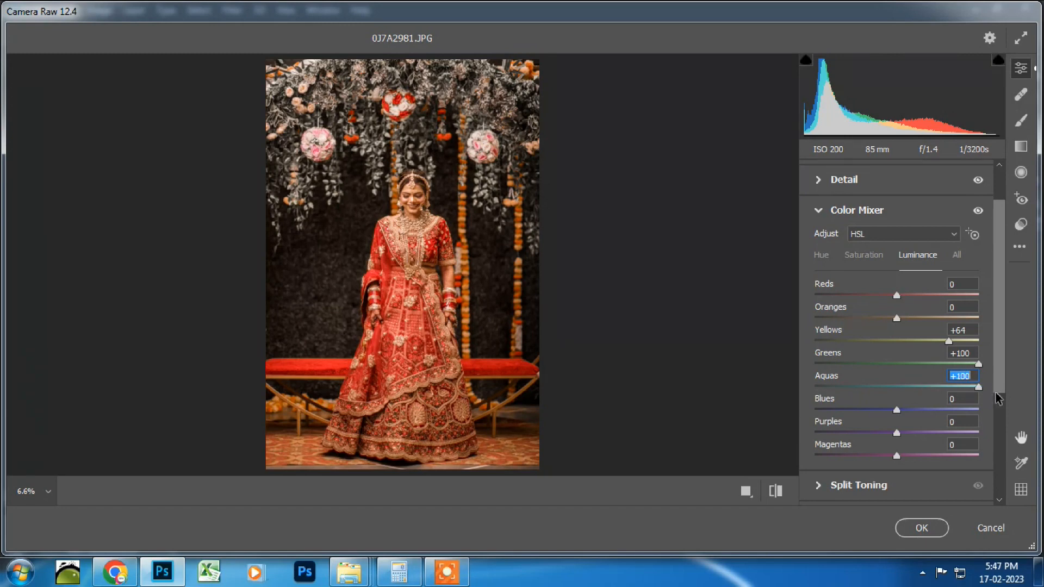
drag(895, 412, 967, 411)
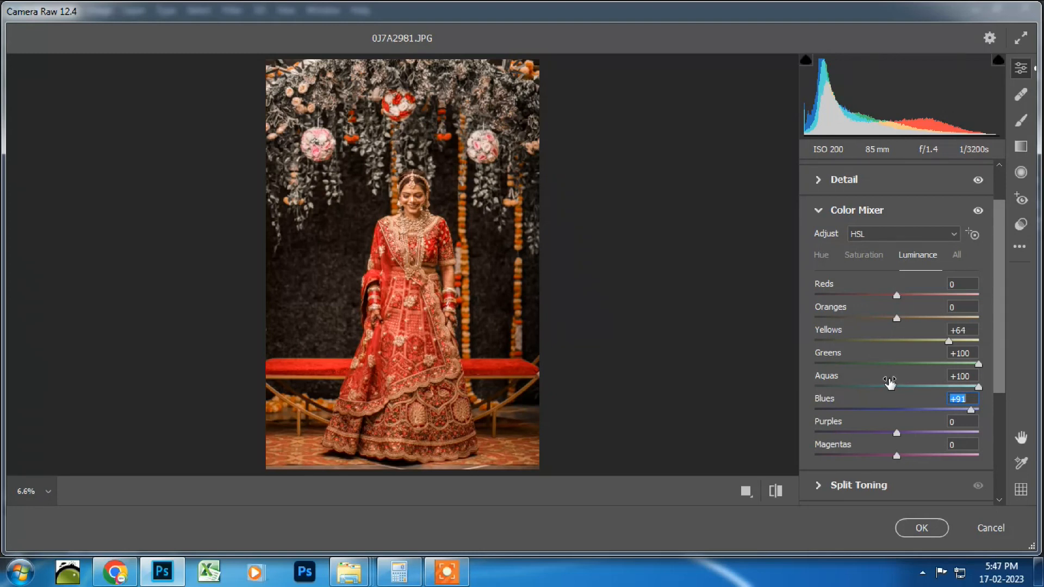
Add a Highlight Priority vignette of -15 with Feather 60 and Highlights 10
scroll(892, 383, down, 3)
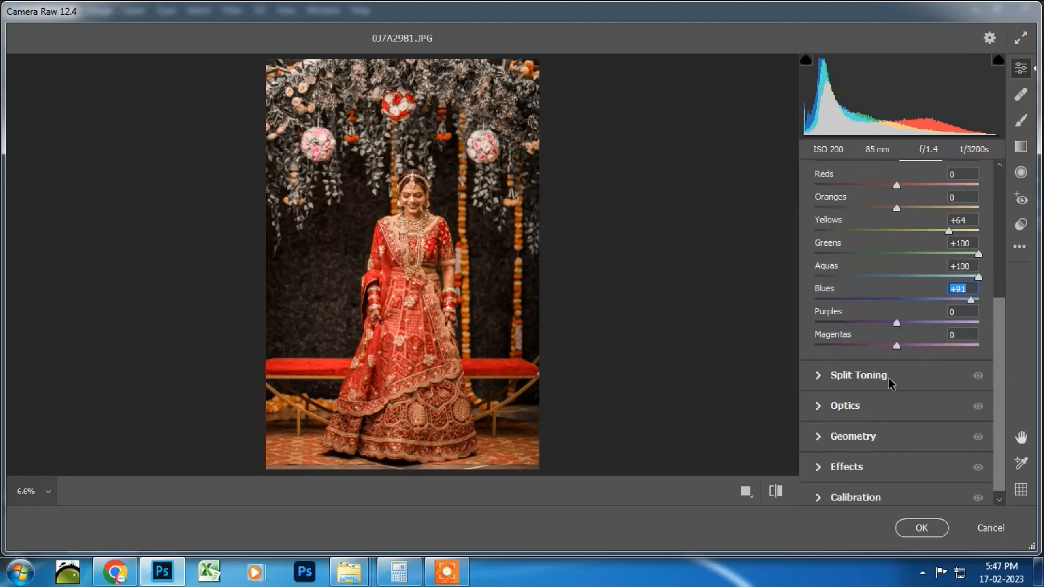
click(849, 467)
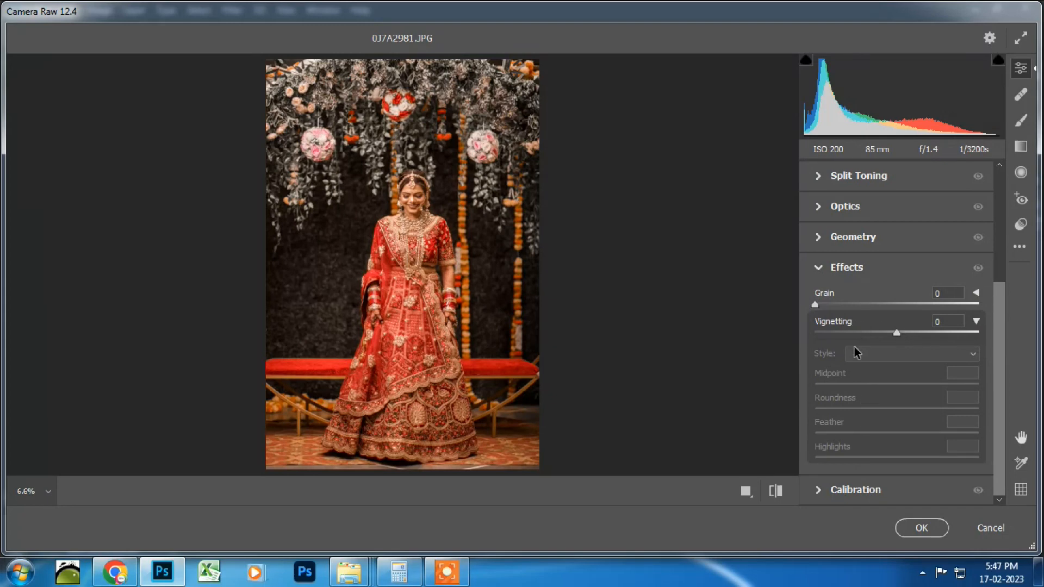
drag(897, 333, 889, 336)
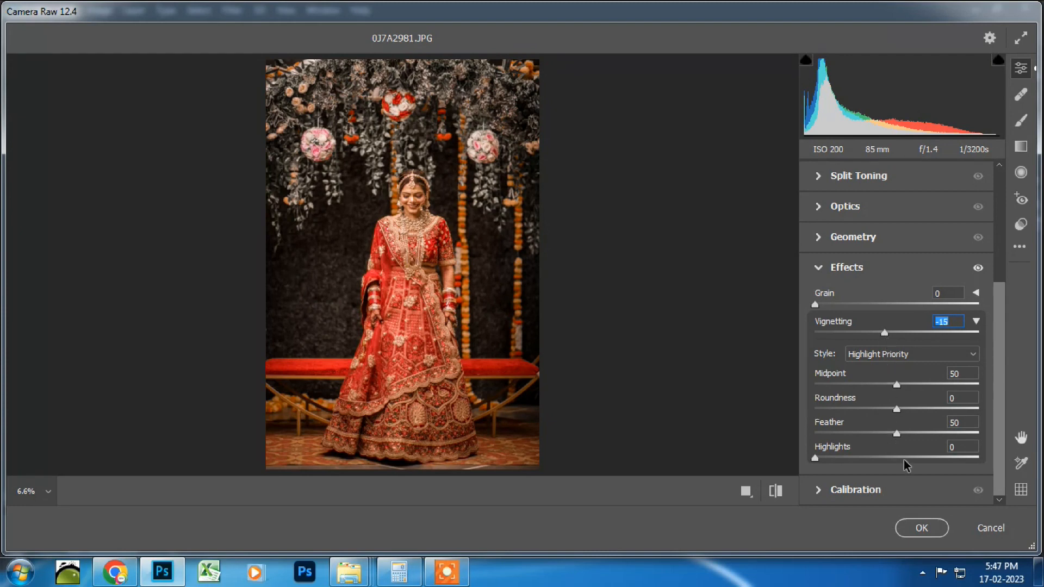
click(906, 433)
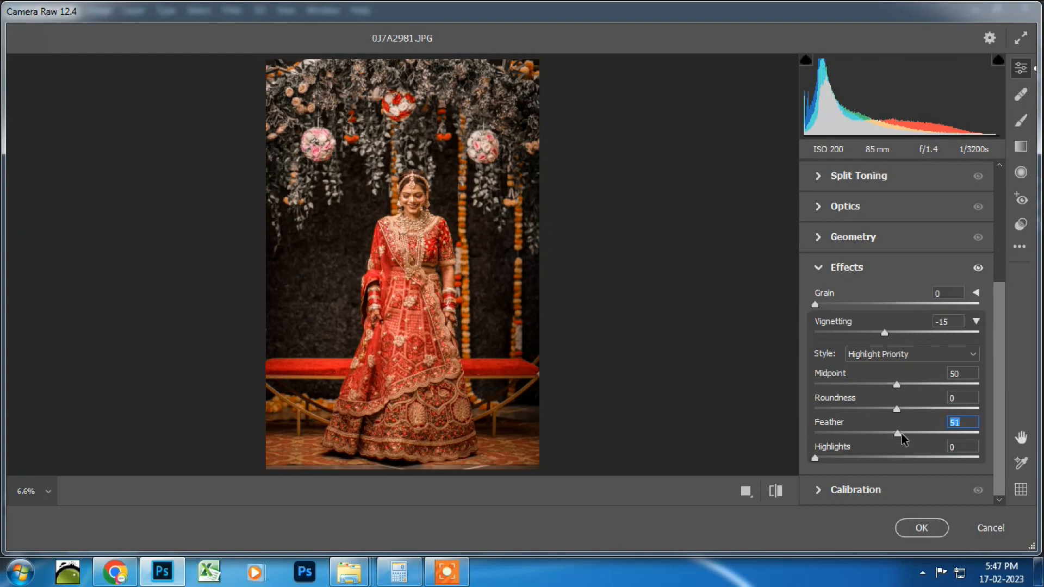
drag(906, 438, 896, 444)
drag(918, 439, 915, 439)
drag(820, 459, 838, 458)
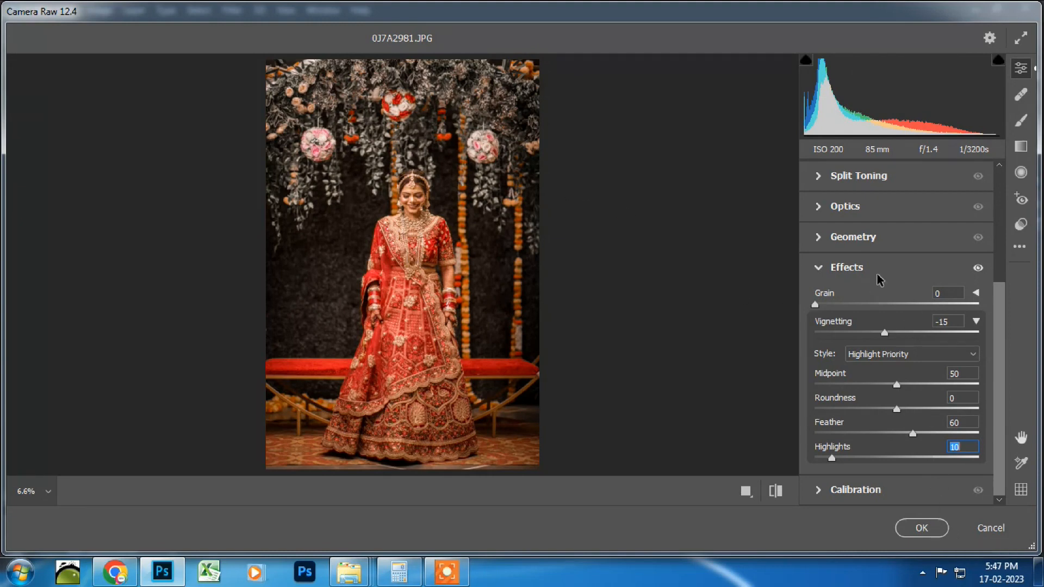
Set the Basic Blacks value to -9 and apply the Camera Raw grade to the photo
scroll(876, 283, up, 5)
click(858, 237)
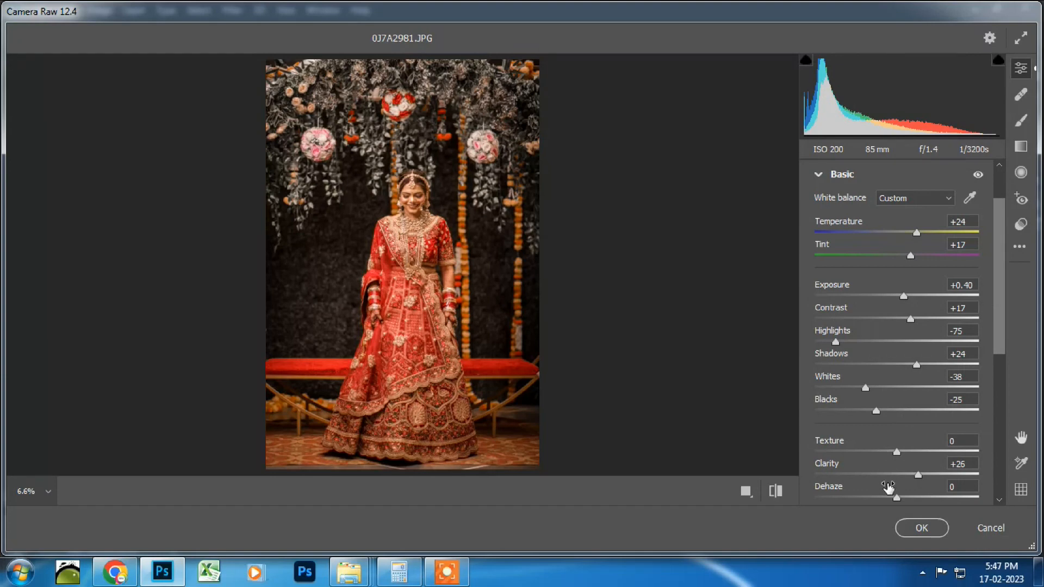
drag(877, 411, 890, 411)
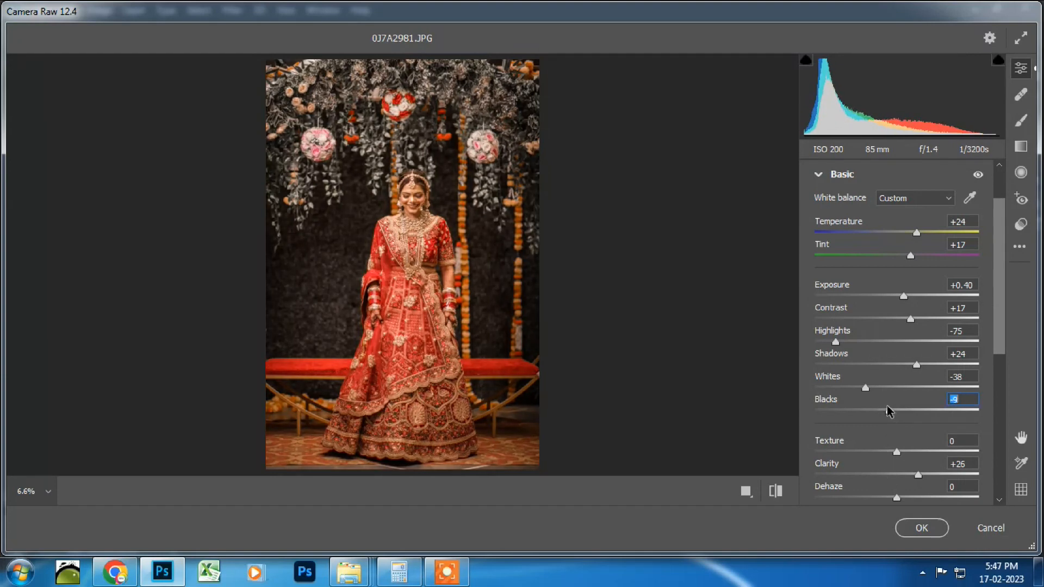
click(923, 527)
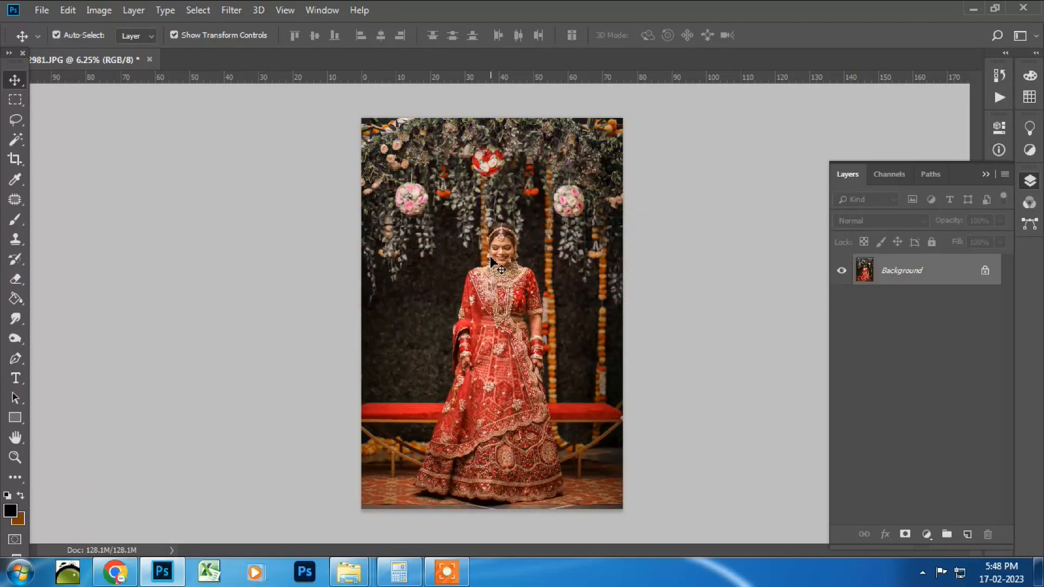
Compare the bride and hanging flowers before and after the Camera Raw grade at 12.5% magnification
key(ctrl+plus)
key(ctrl+plus)
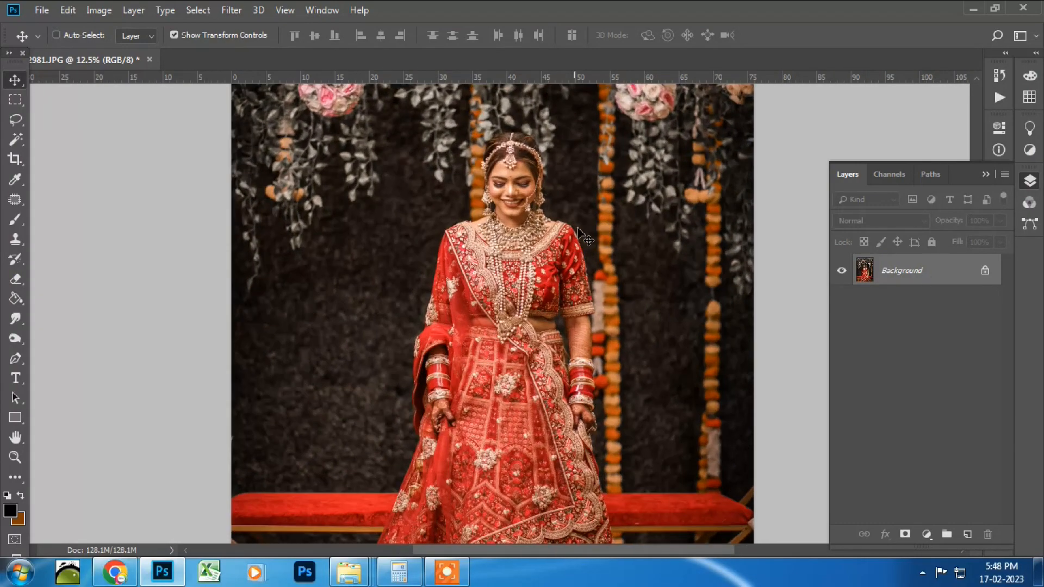
drag(574, 193, 556, 341)
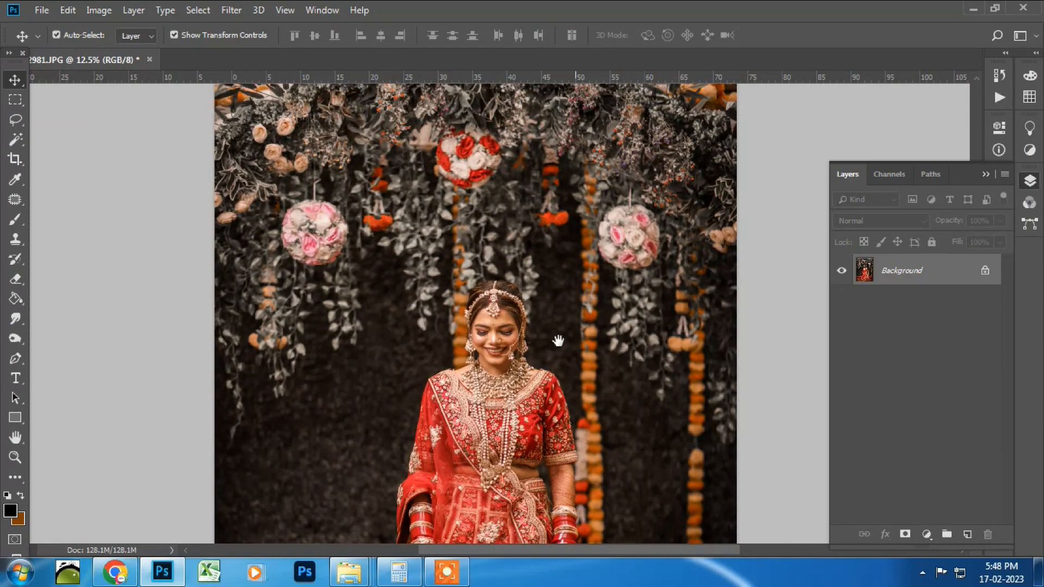
key(ctrl+z)
key(ctrl+z)
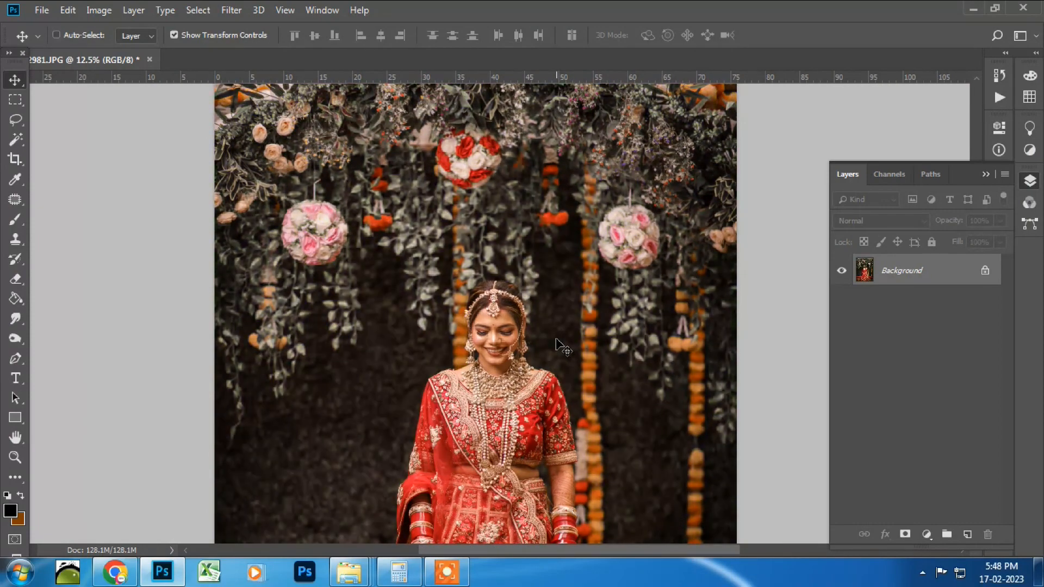
key(ctrl+z)
key(ctrl+z)
Remove the blemishes on the bride's forehead and between her eyebrows using a small Spot Healing Brush
key(z)
drag(489, 344, 620, 380)
drag(500, 305, 437, 357)
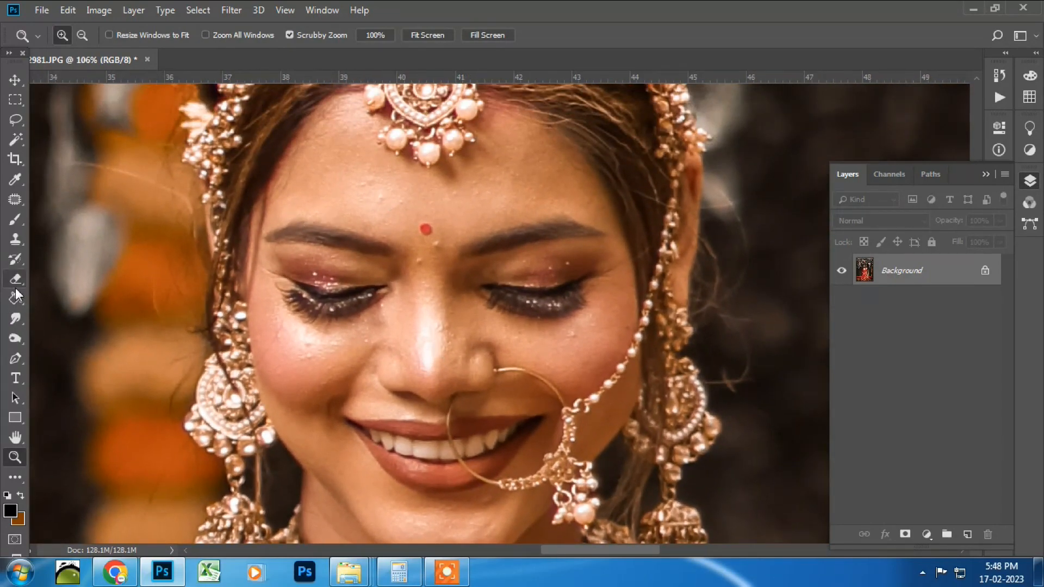
key(j)
right_click(15, 201)
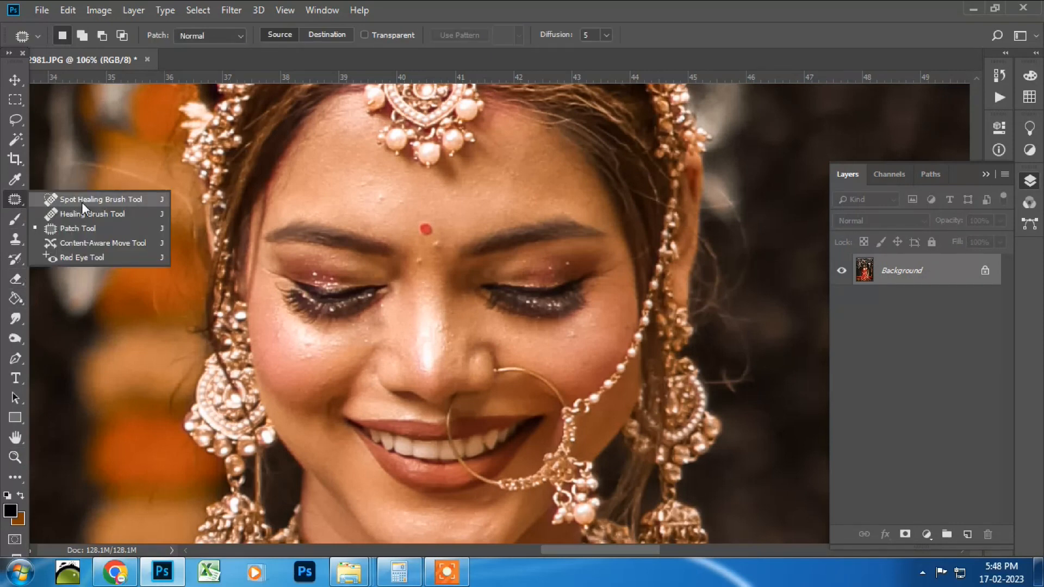
click(76, 202)
key(bracketleft)
key(bracketleft)
key(bracketleft)
key(bracketleft)
click(381, 199)
click(436, 243)
click(420, 261)
Heal the small spots on the bride's cheeks and nose with the Spot Healing Brush reduced to size 15
key(bracketleft)
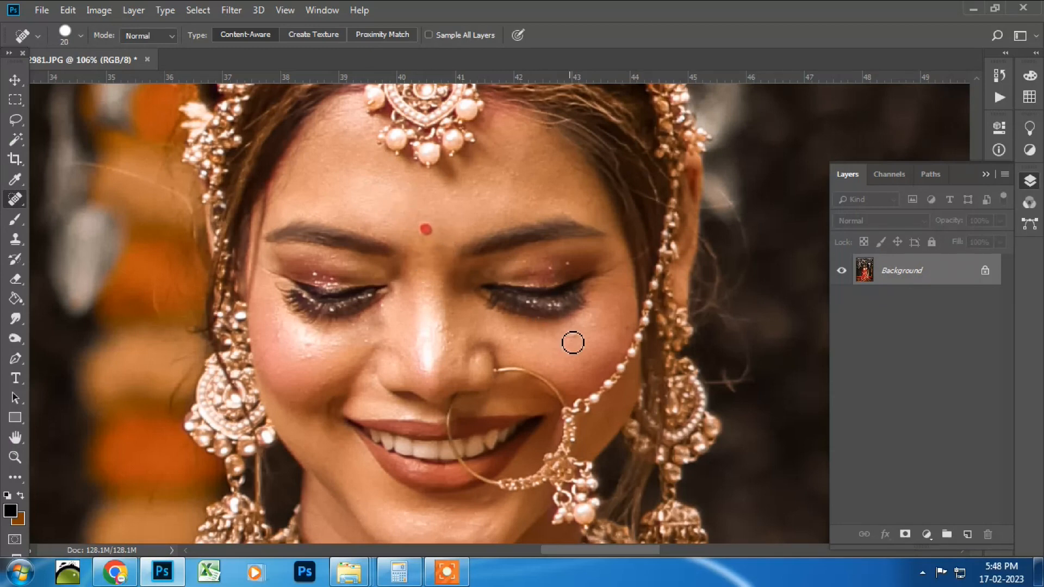
click(593, 325)
key(bracketleft)
click(445, 330)
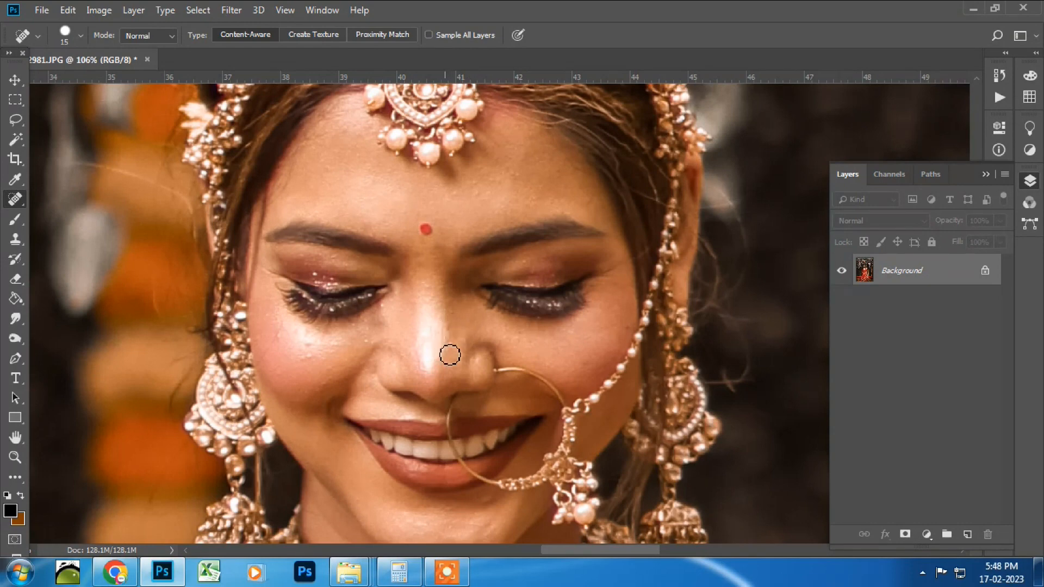
click(334, 346)
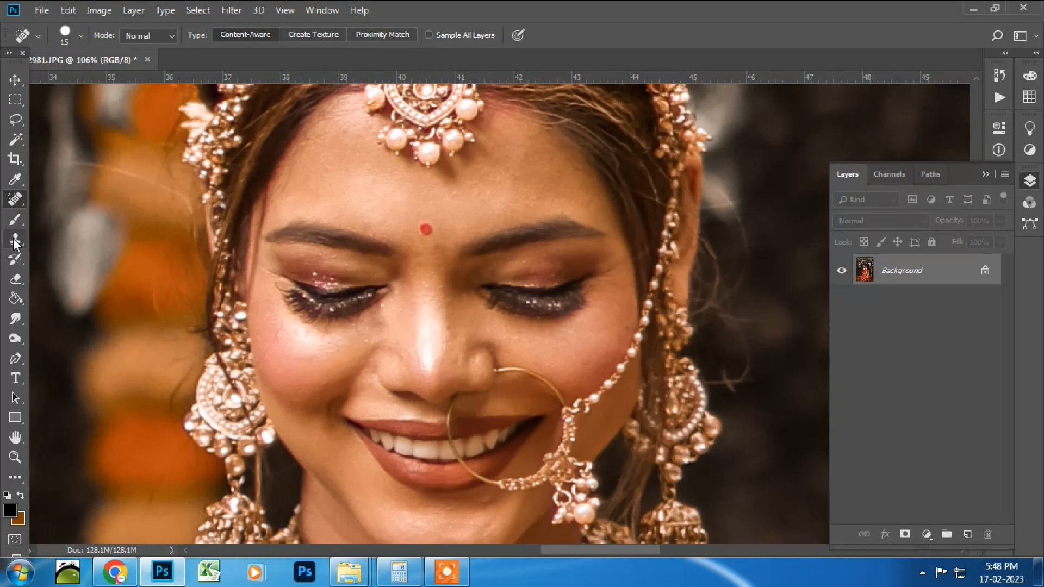
Add an empty layer for the Brush tool and sample the light skin tone f5b59b from the nose as foreground colour
drag(17, 220, 73, 225)
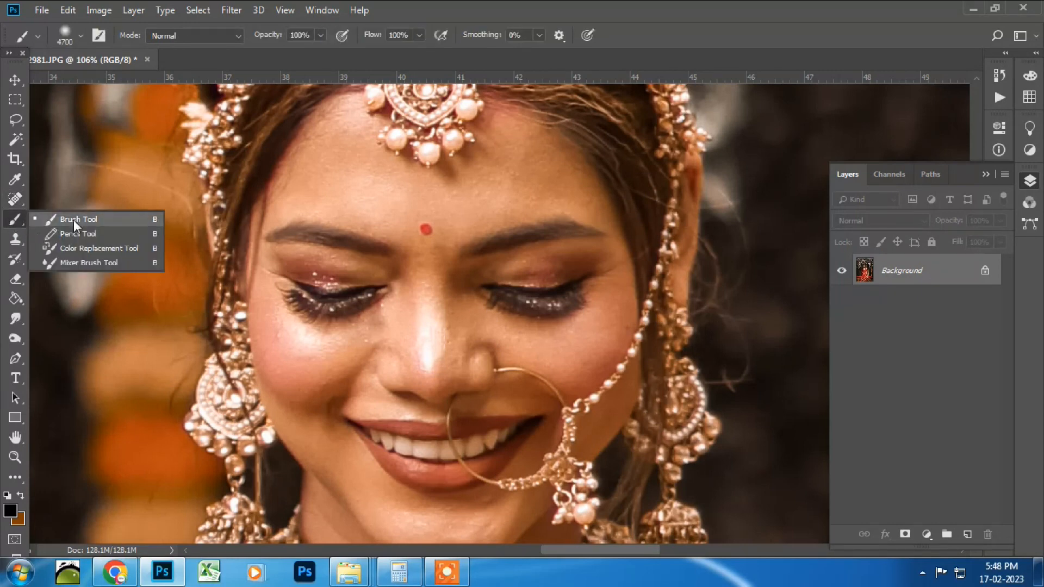
click(67, 220)
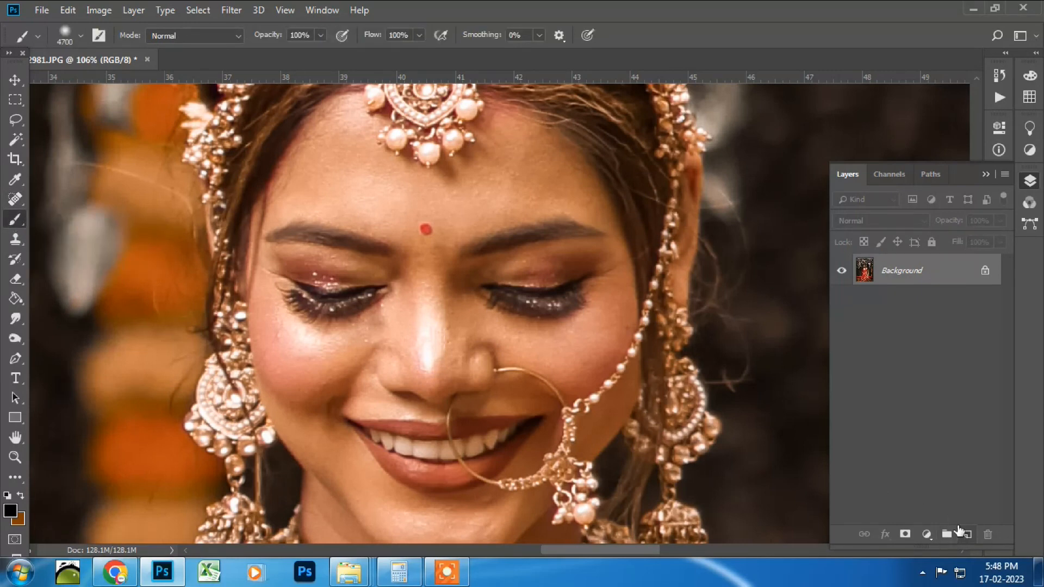
click(967, 536)
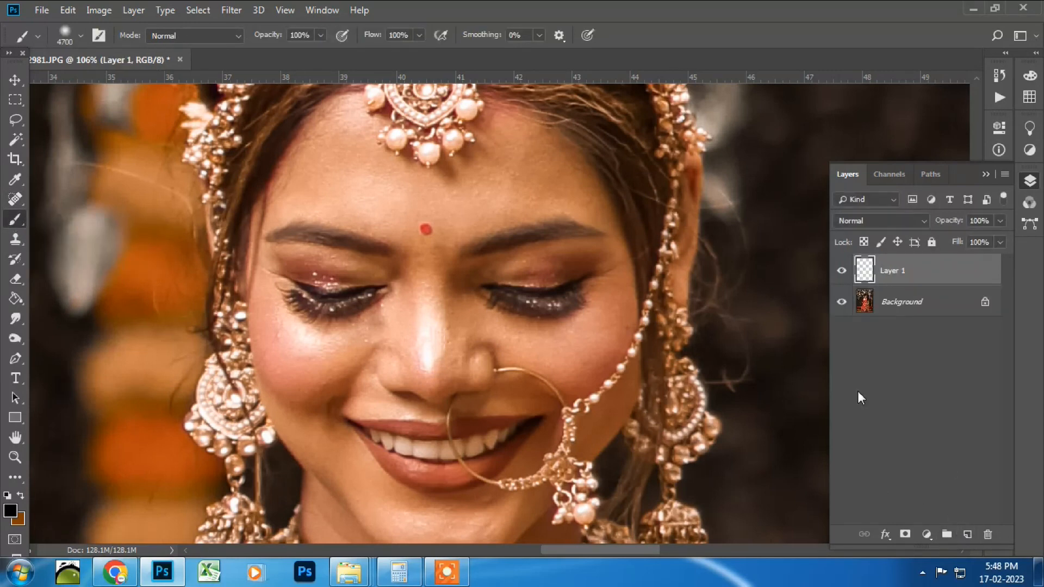
click(10, 511)
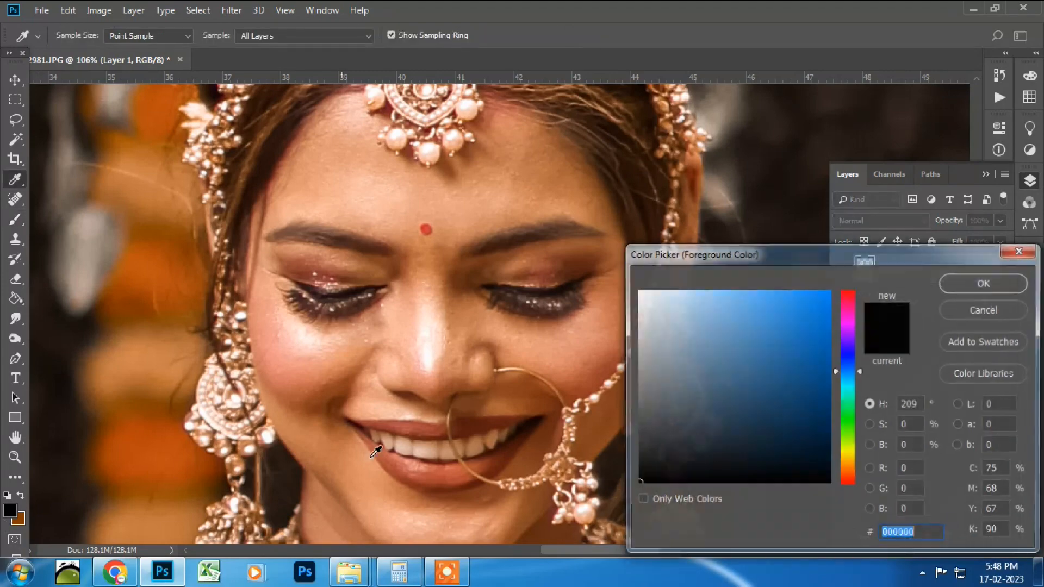
click(415, 312)
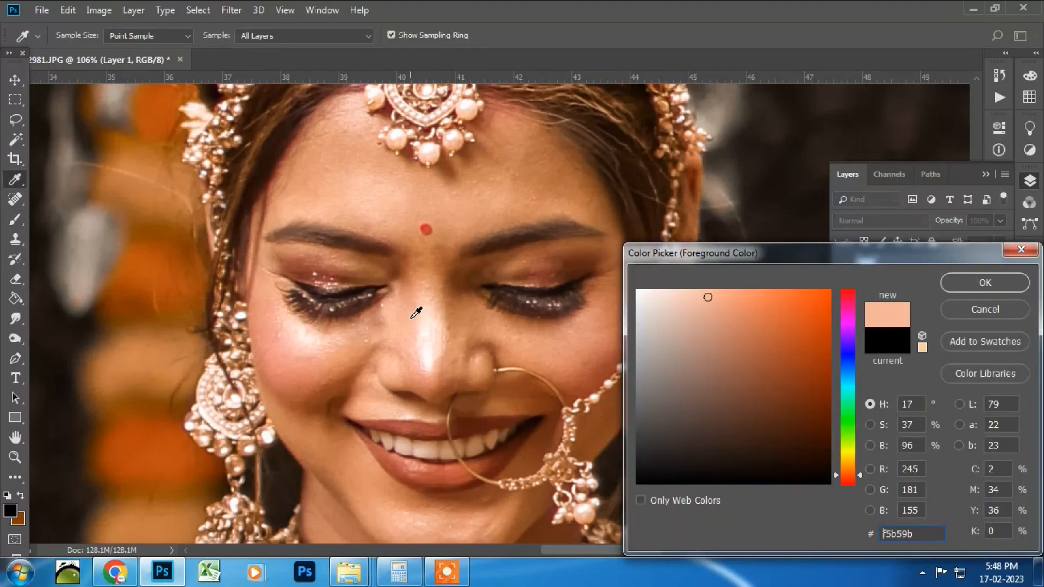
key(Return)
key(b)
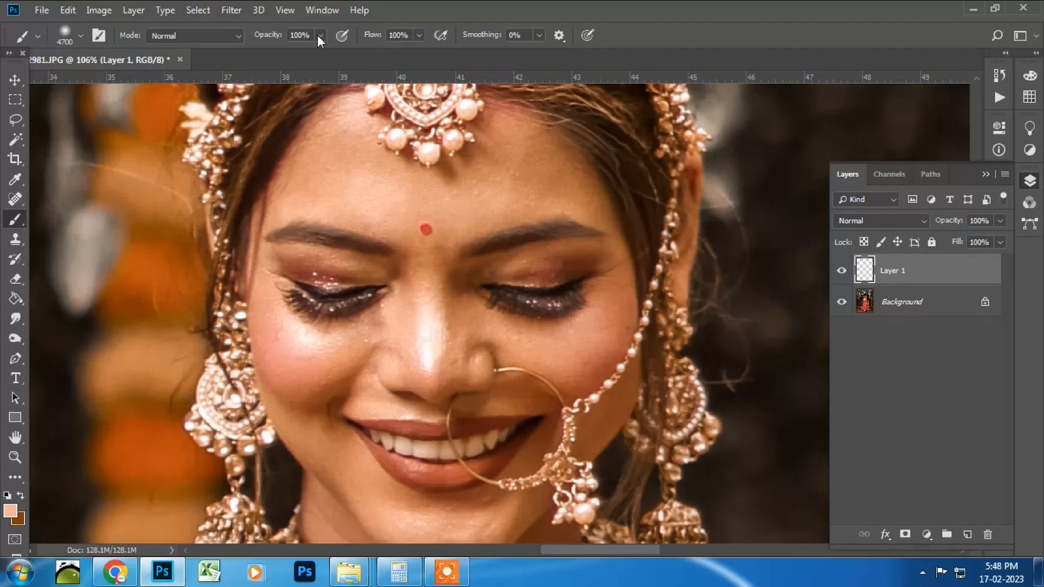
Set the Brush tool's opacity to 25% and its flow to 19%
click(320, 34)
drag(286, 50, 269, 52)
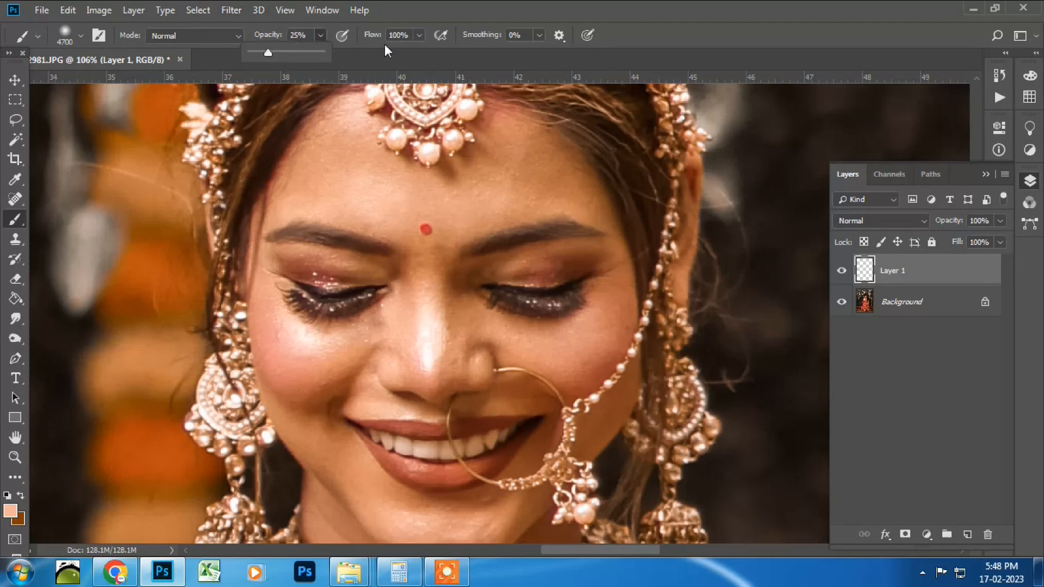
click(420, 35)
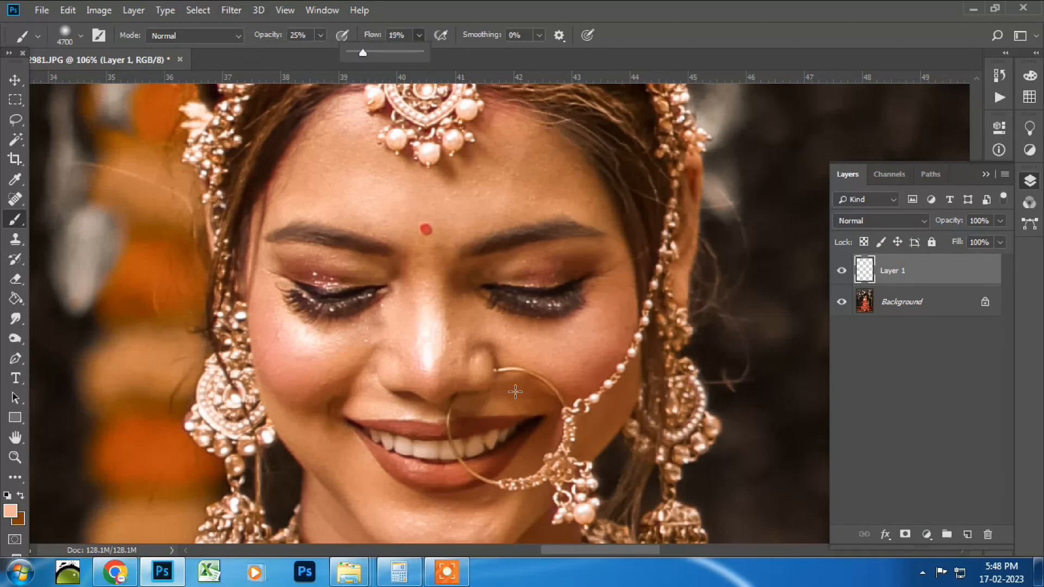
key(Return)
Paint the sampled skin tone over the shiny highlights on the nose and cheeks with a soft brush of size 50, then 45
key(bracketleft)
key(bracketleft)
key(bracketleft)
key(bracketleft)
key(bracketleft)
key(bracketleft)
key(bracketleft)
key(bracketleft)
key(bracketleft)
key(bracketleft)
key(bracketleft)
key(bracketleft)
key(bracketleft)
key(bracketleft)
key(bracketleft)
key(bracketleft)
key(bracketleft)
key(bracketleft)
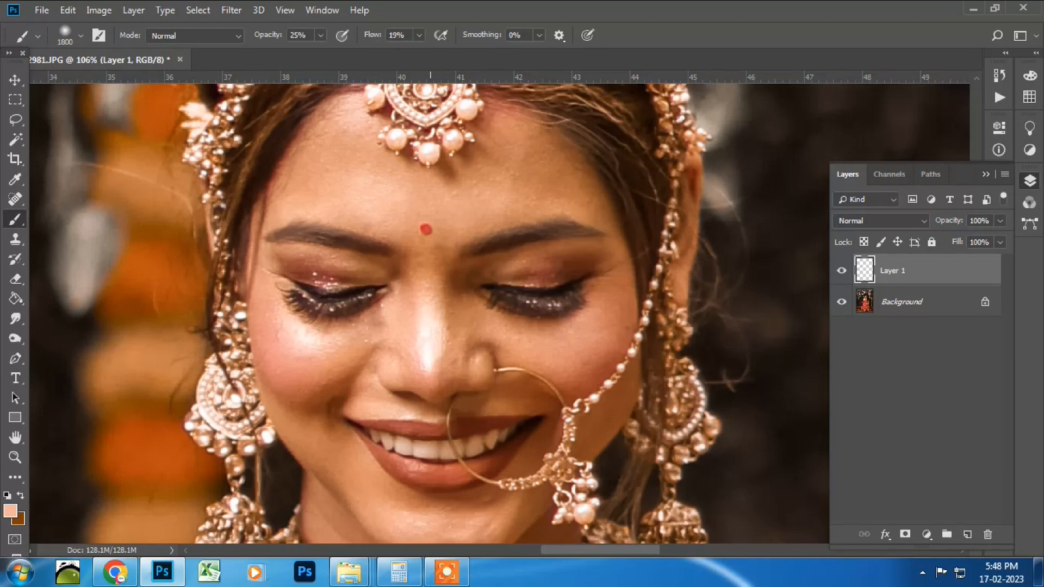
key(bracketleft)
key(bracketleft)
key(bracketleft)
key(bracketleft)
key(bracketleft)
key(bracketleft)
key(bracketleft)
key(bracketleft)
key(bracketleft)
key(bracketleft)
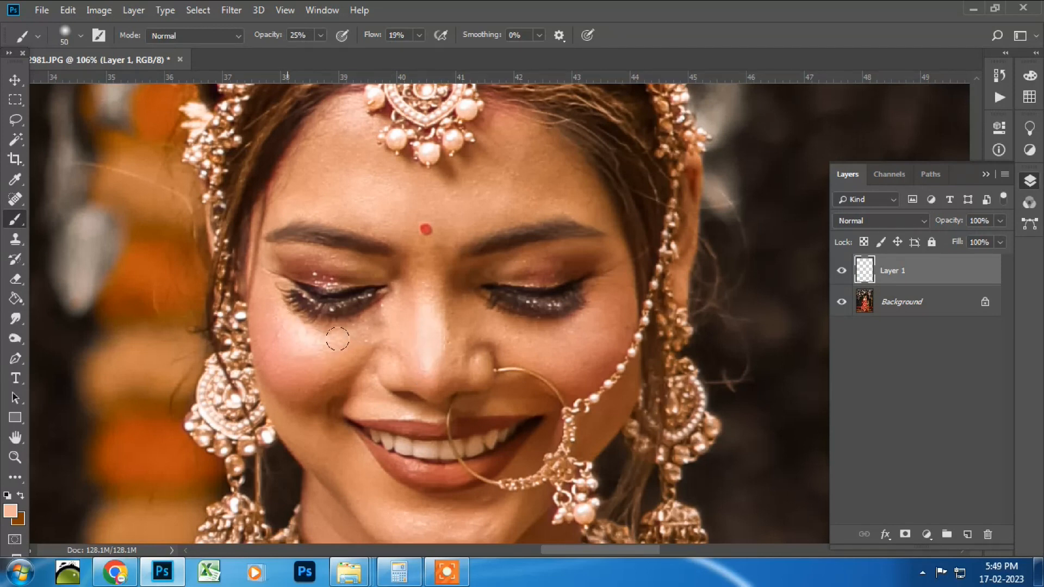
click(373, 332)
key(bracketleft)
scroll(398, 488, down, 1)
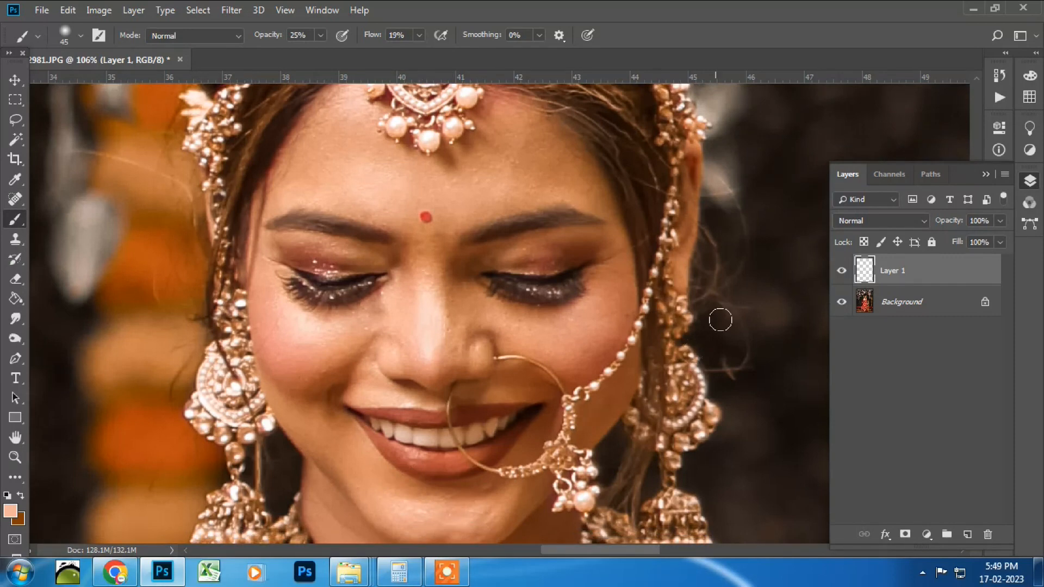
Compare the face with and without the painted layer, and merge that layer into the Background
click(842, 271)
click(843, 270)
click(843, 271)
click(842, 271)
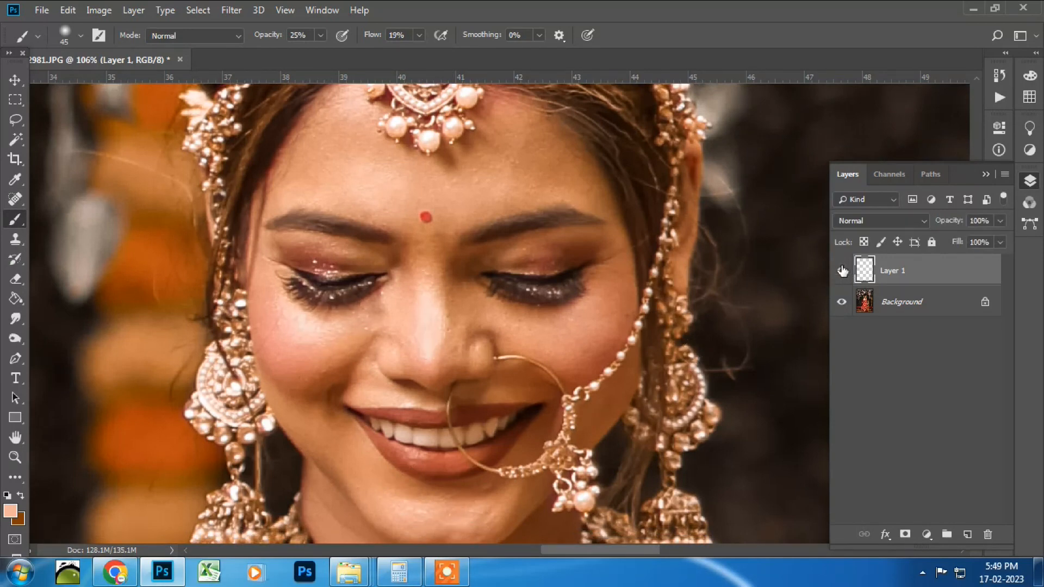
shift+click(912, 299)
key(ctrl+e)
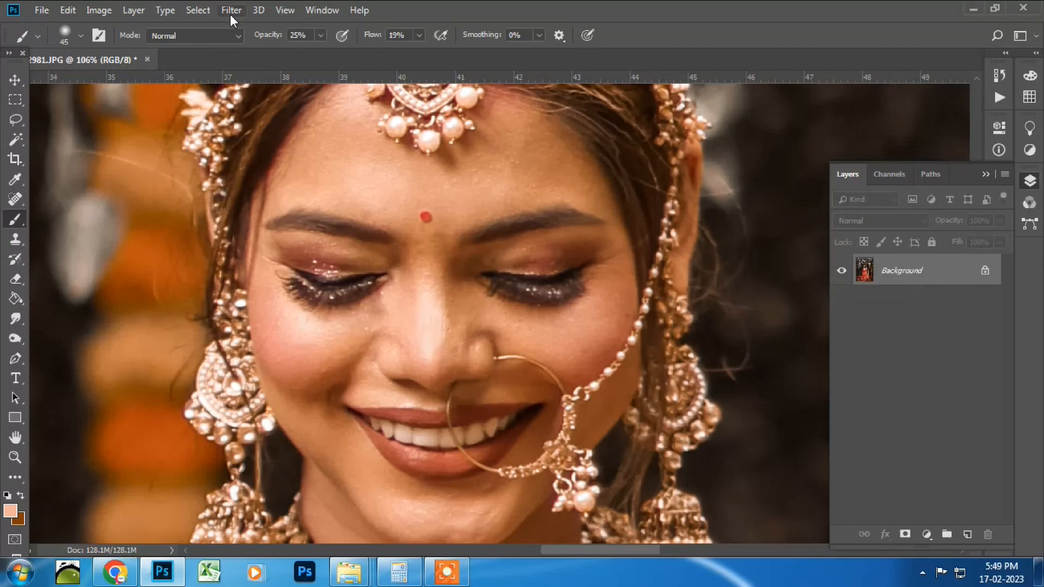
Smooth the bride's skin with the Imagenomic Portraiture filter using the Default preset
click(230, 12)
mouse_move(310, 340)
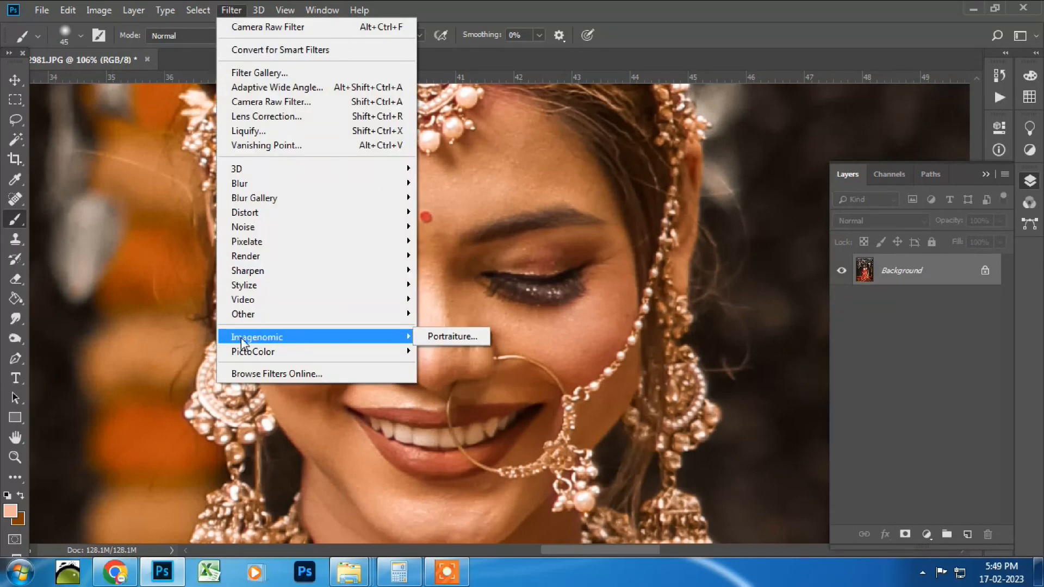
click(465, 337)
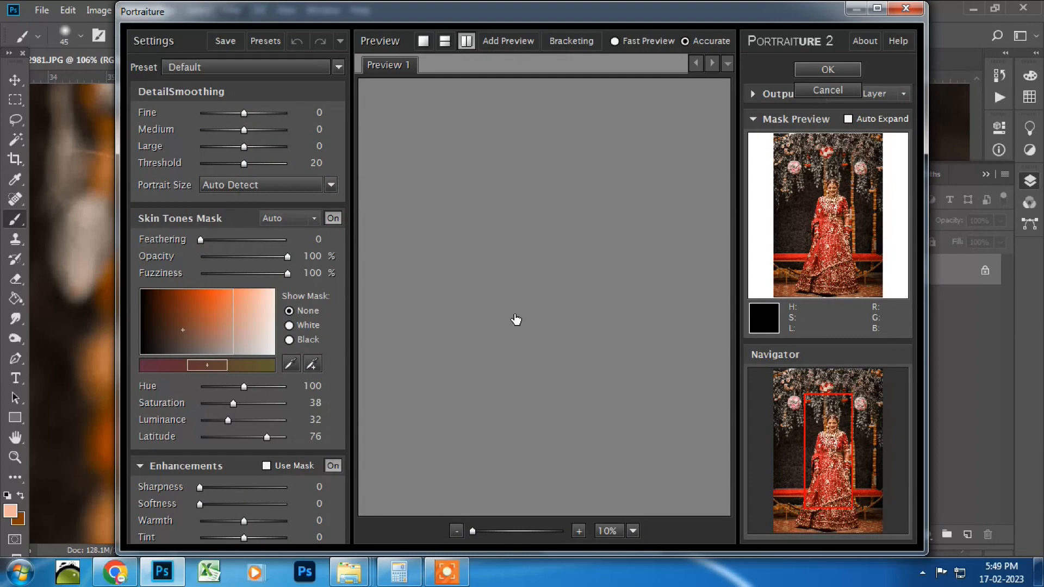
key(Return)
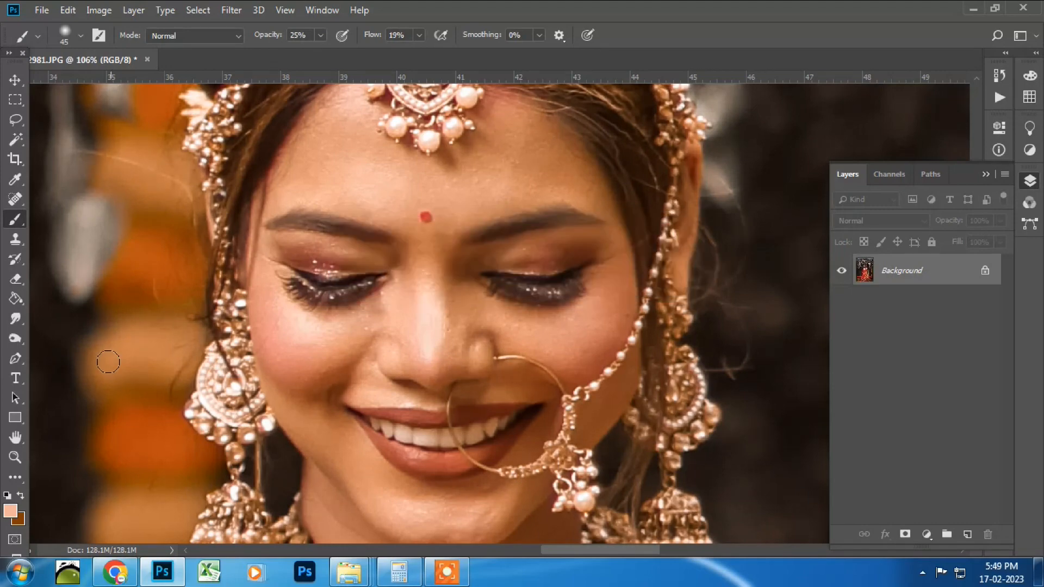
scroll(408, 341, down, 4)
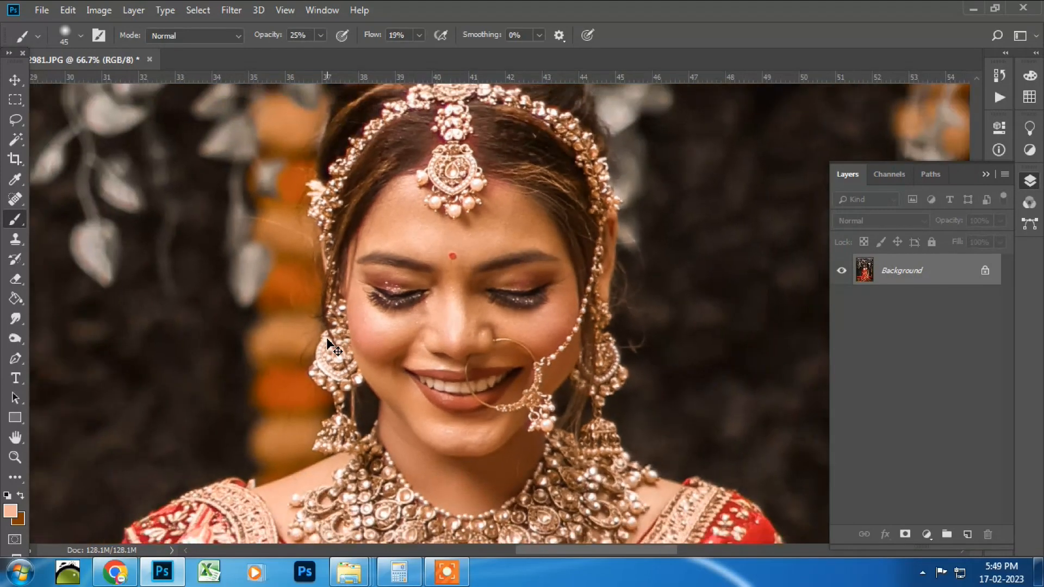
Create a new empty layer above the Background and set the foreground colour to black for the Brush
scroll(329, 345, down, 4)
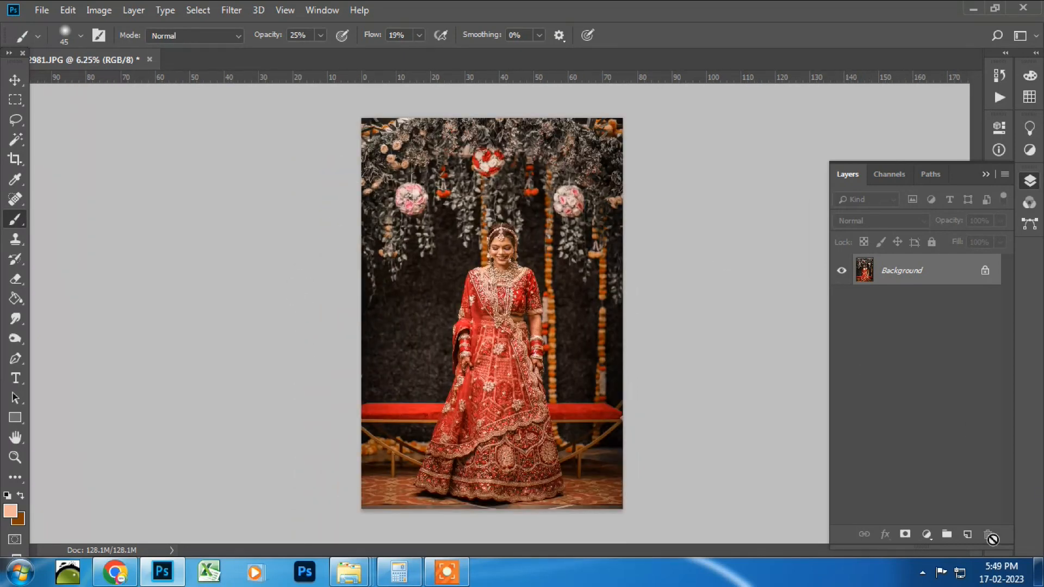
click(968, 535)
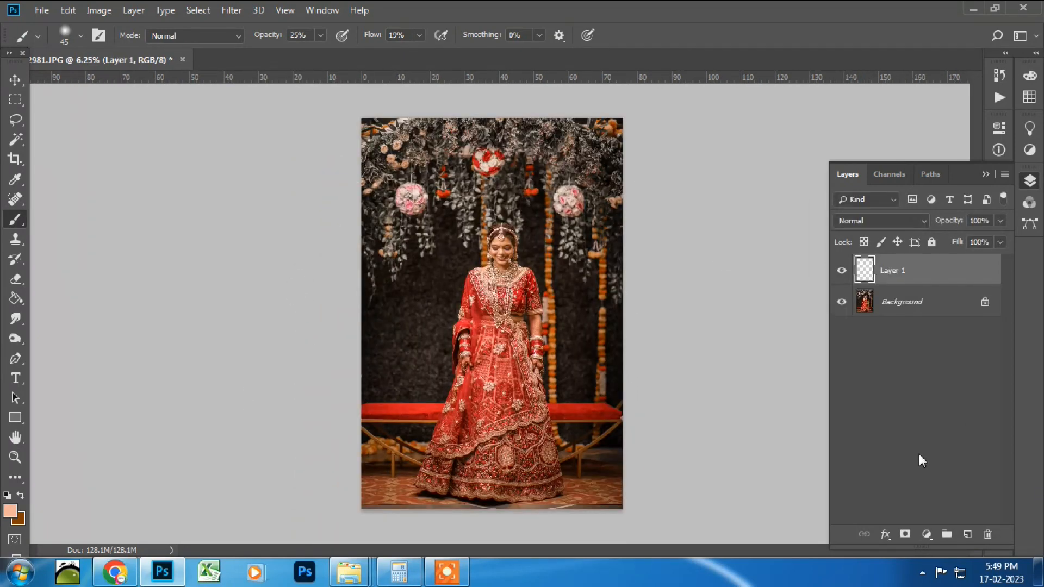
click(9, 511)
text(000000)
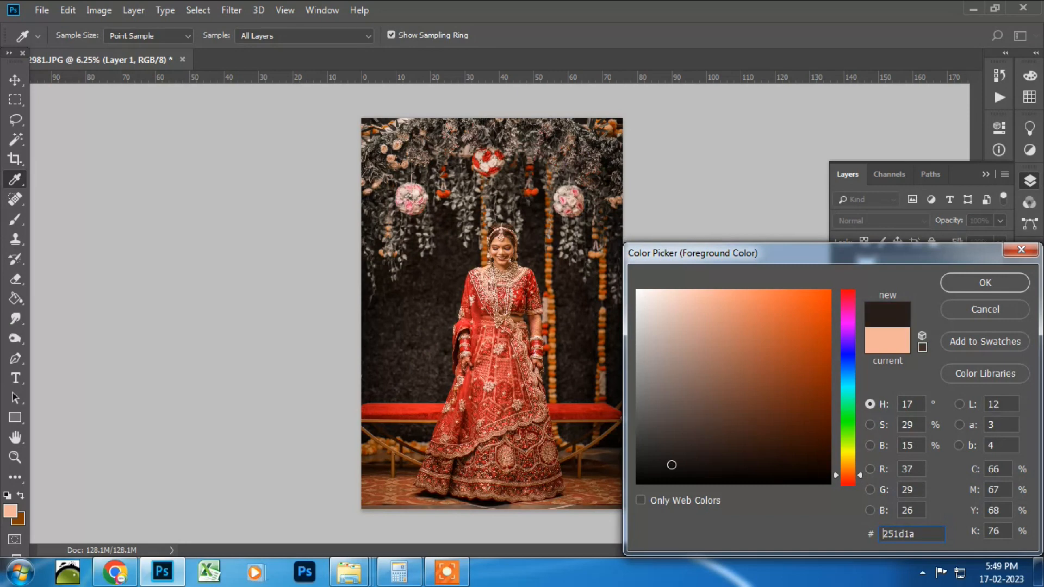
key(Return)
click(16, 220)
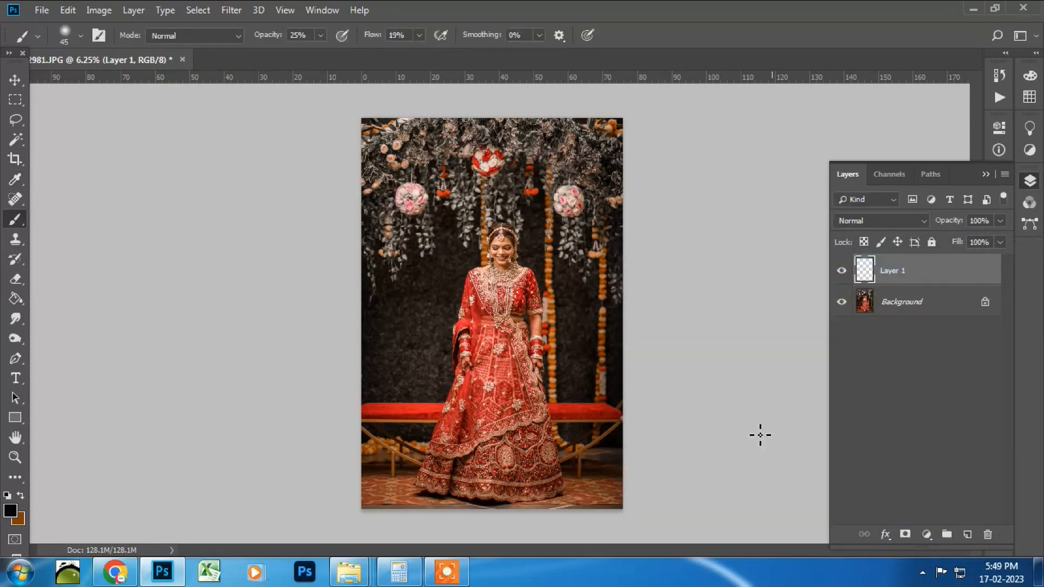
Enlarge the brush to size 3500 and set its opacity to 75% and its flow to 64%
key(bracketright)
key(bracketright)
key(bracketright)
key(bracketright)
key(bracketright)
key(bracketright)
key(bracketright)
key(bracketright)
key(bracketright)
key(bracketright)
key(bracketright)
key(bracketright)
key(bracketright)
key(bracketright)
key(bracketright)
key(bracketright)
key(bracketright)
key(bracketright)
key(bracketright)
key(bracketright)
click(321, 35)
drag(320, 53, 359, 53)
click(420, 35)
drag(427, 56, 452, 56)
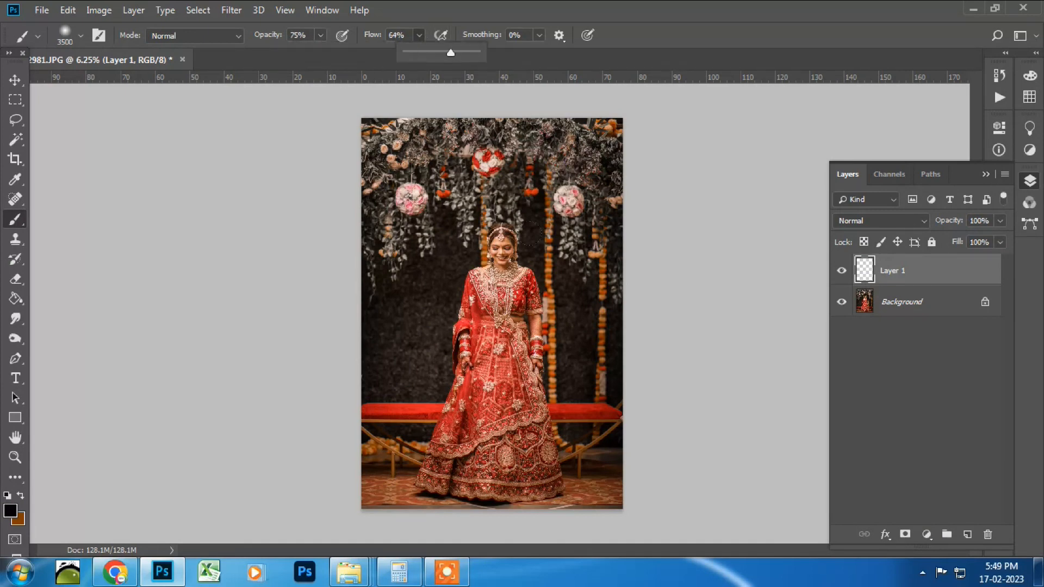
Paint a black shade along the photo's bottom edge with a soft brush of size 3800
key(bracketright)
key(bracketright)
mouse_move(587, 468)
mouse_down()
mouse_move(277, 484)
mouse_move(223, 443)
mouse_move(270, 464)
mouse_move(632, 439)
mouse_up()
Stretch the black shade layer to about 109% width and 141% height, and merge it into the Background
key(v)
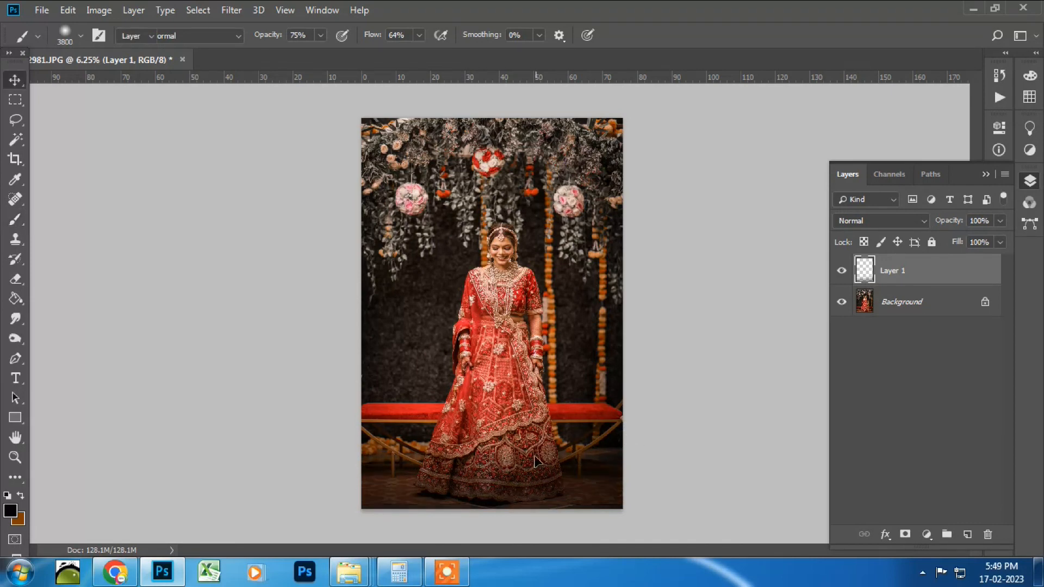
drag(493, 370, 499, 329)
drag(622, 330, 637, 318)
drag(580, 463, 580, 456)
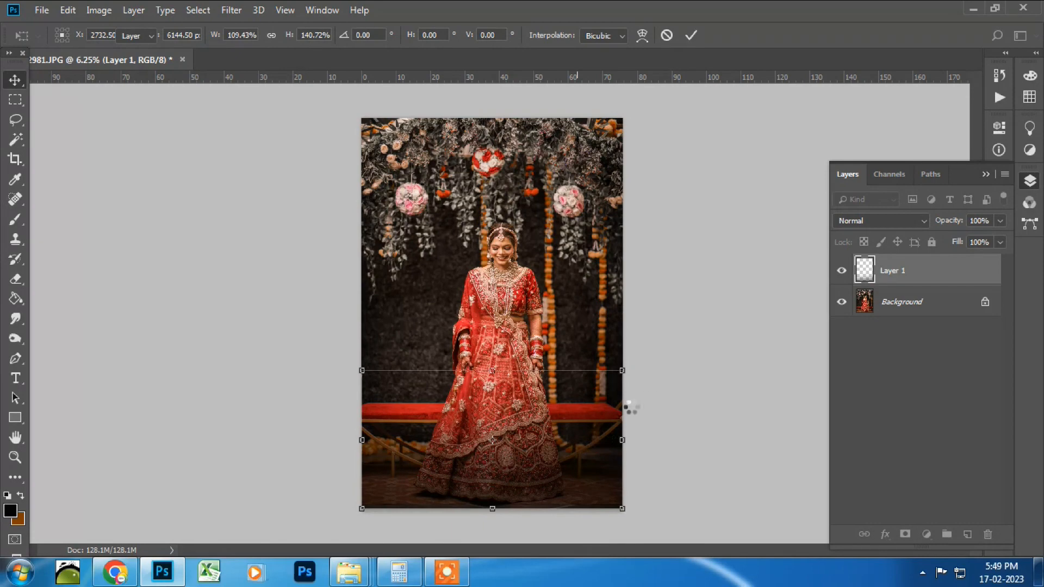
key(Return)
ctrl+click(927, 301)
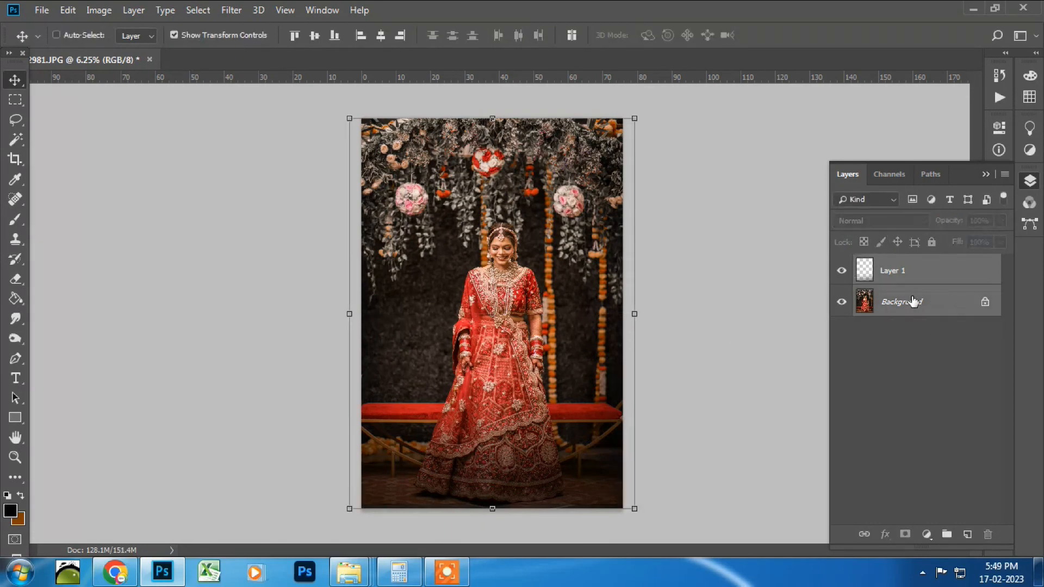
key(ctrl+e)
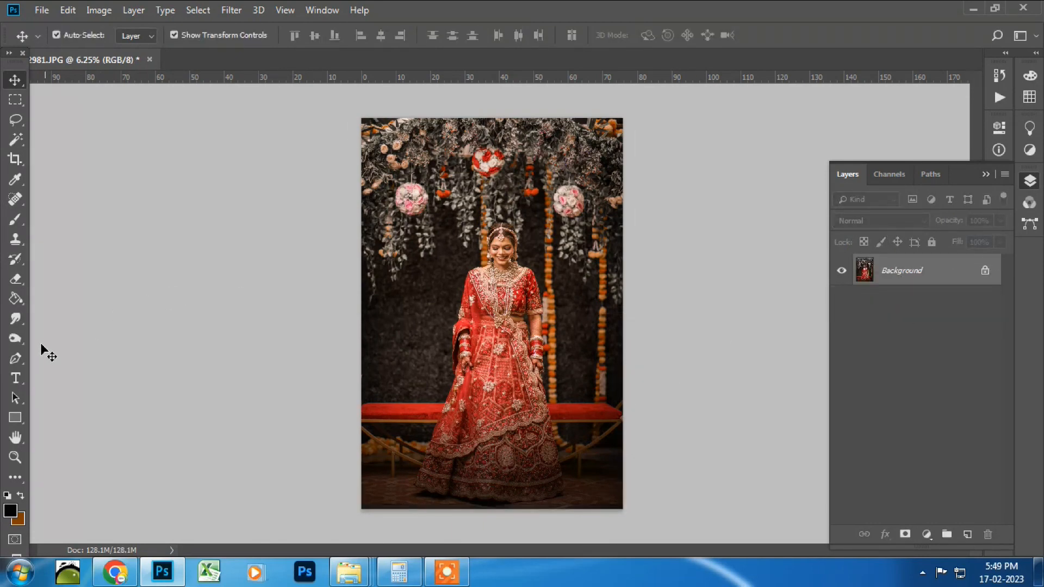
Add the white text "Wedding" in 200 pt Allura over the lower-left part of the photo
click(16, 381)
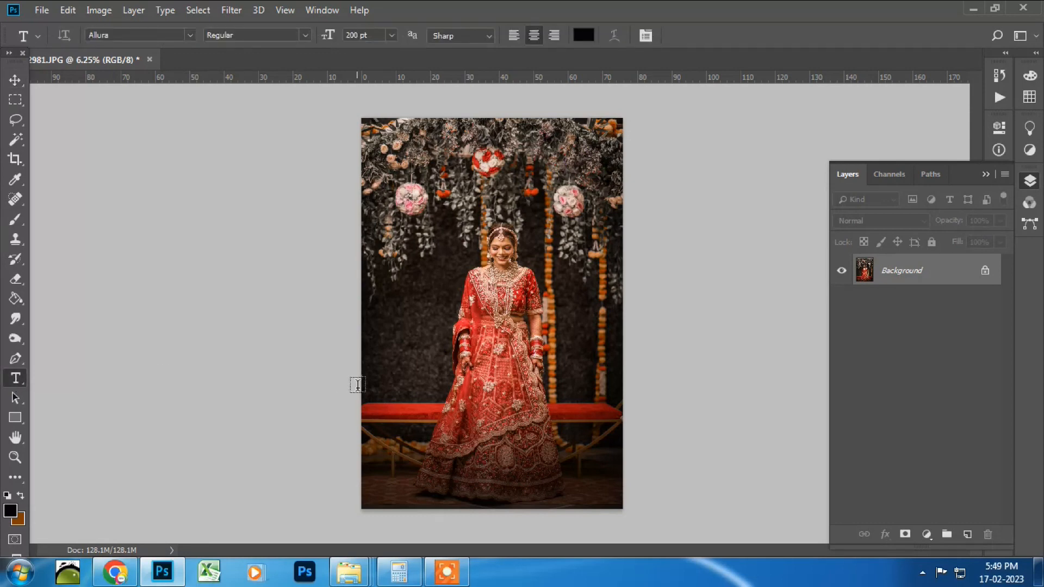
click(398, 426)
click(588, 35)
drag(693, 318, 576, 263)
key(Return)
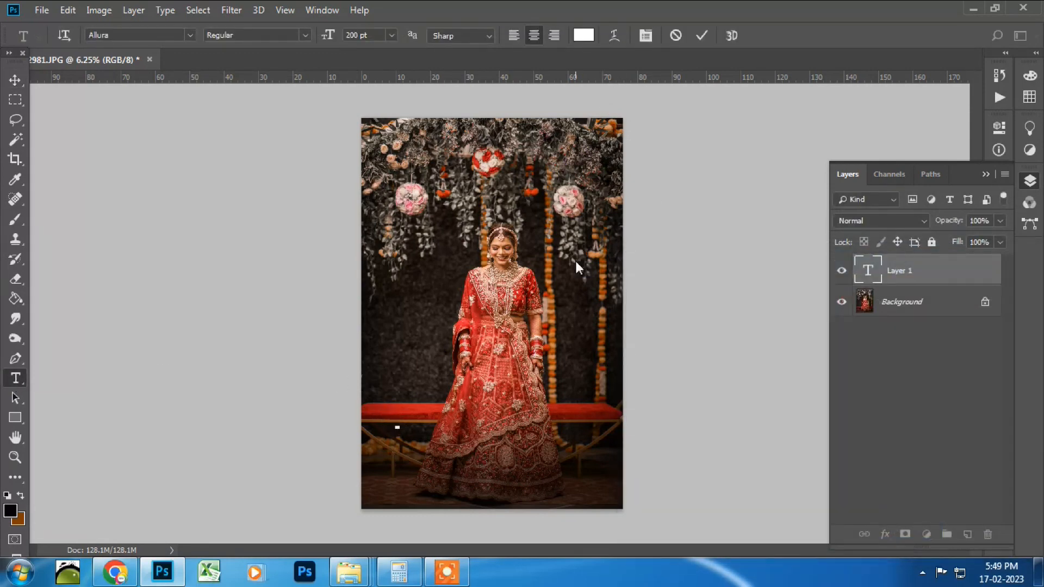
text(Wedding)
key(ctrl+a)
click(15, 79)
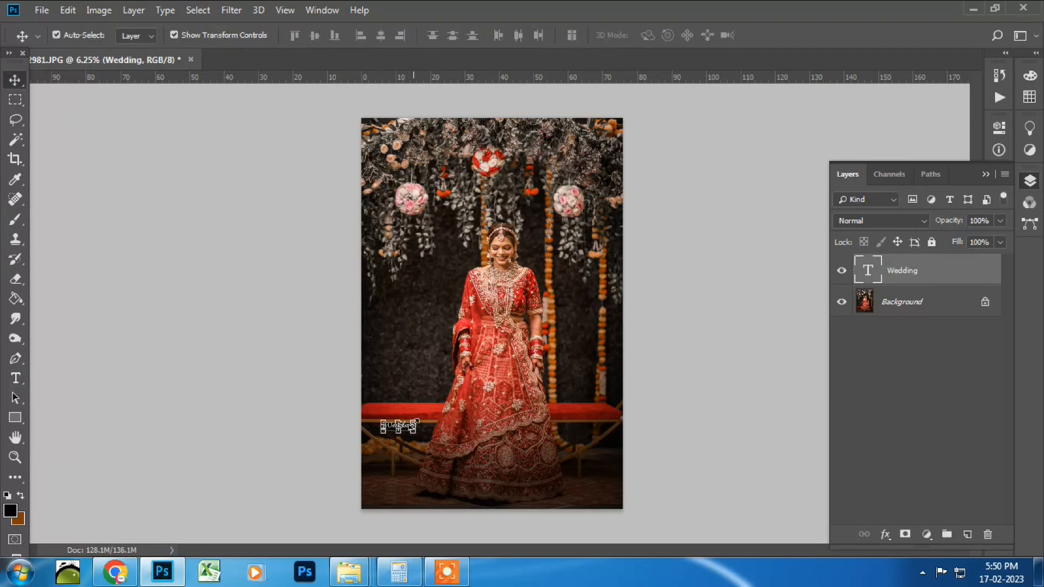
Enlarge the Wedding text to span most of the photo's width and place it across the flowers at the top
key(ctrl+t)
drag(415, 422, 523, 366)
key(Return)
drag(449, 437, 545, 449)
drag(625, 391, 573, 386)
key(Return)
drag(550, 451, 562, 185)
click(522, 485)
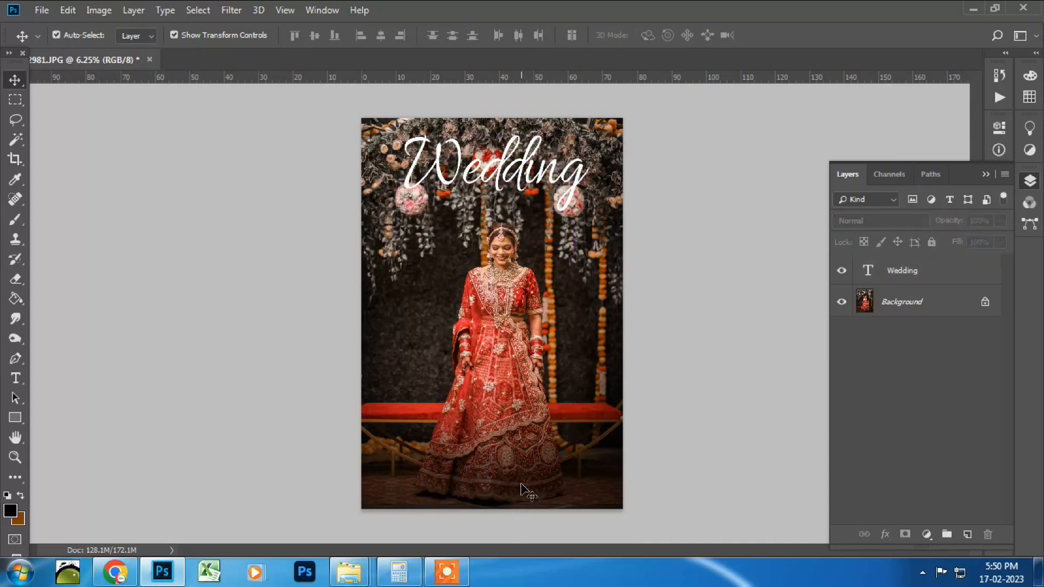
Add the white text "BRIDE LOOK" in Arial Narrow at 200 pt, below the start of the Wedding title
click(449, 171)
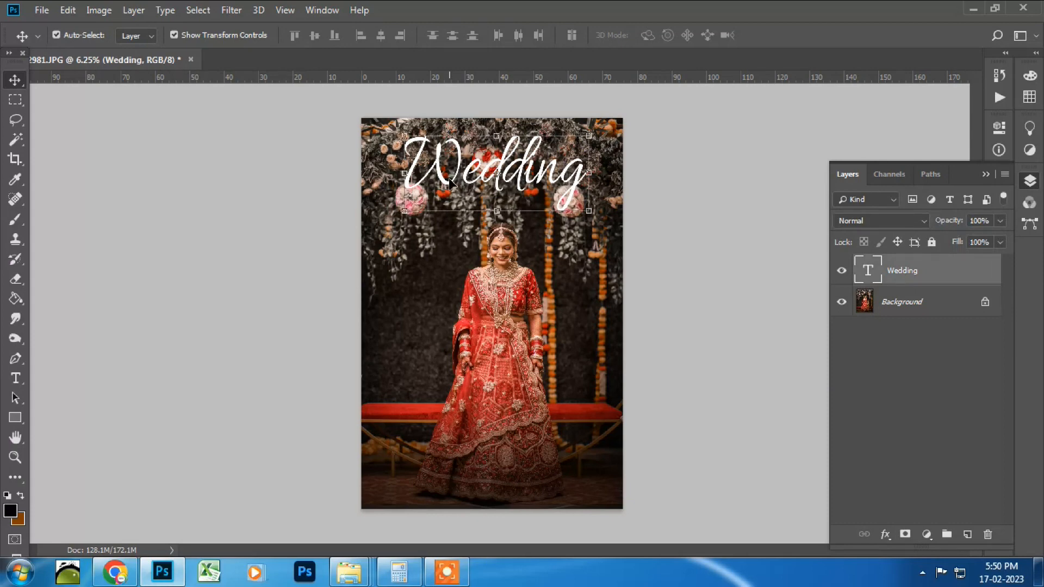
key(t)
click(418, 244)
click(119, 35)
text(ar)
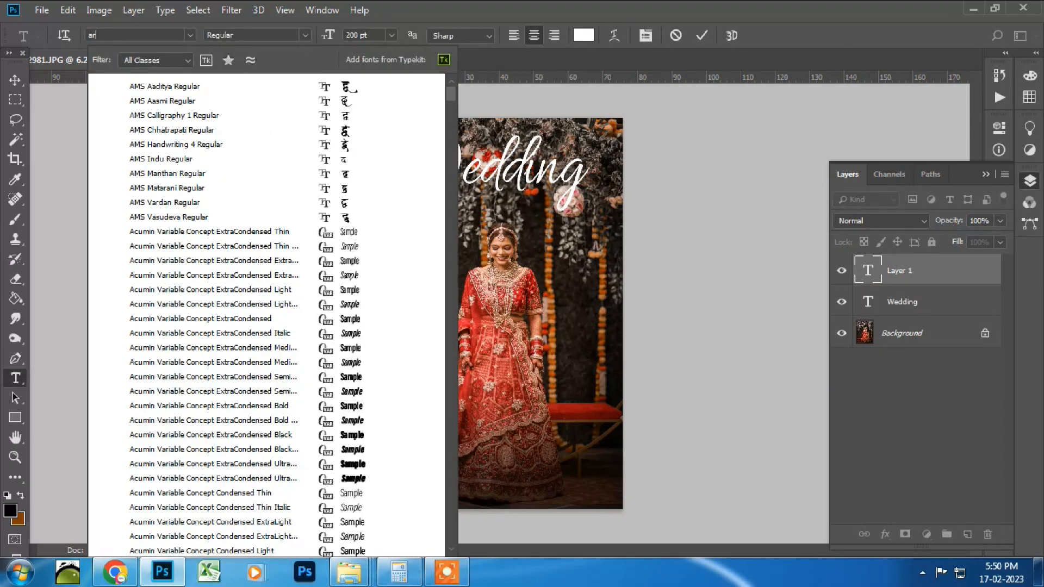
text(ial)
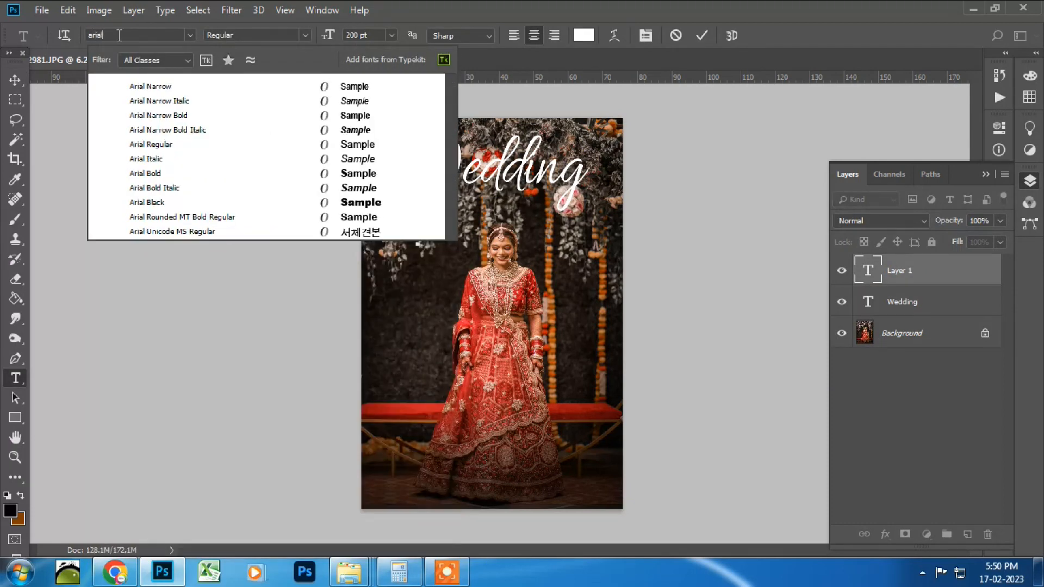
click(150, 87)
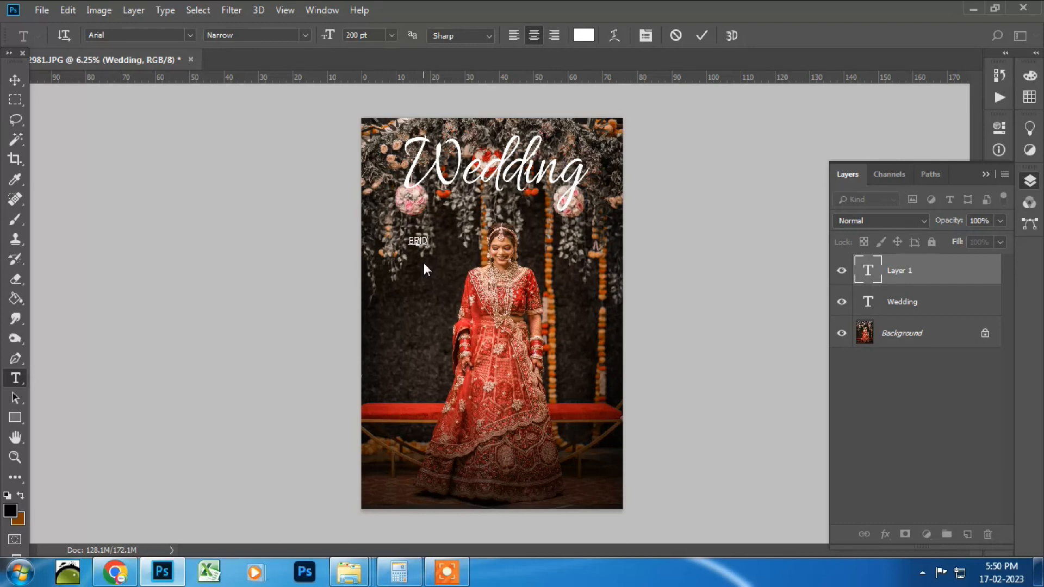
text(OK)
Change the BRIDE LOOK text to Arial's Black style and place it centred beneath the Wedding title
key(ctrl+a)
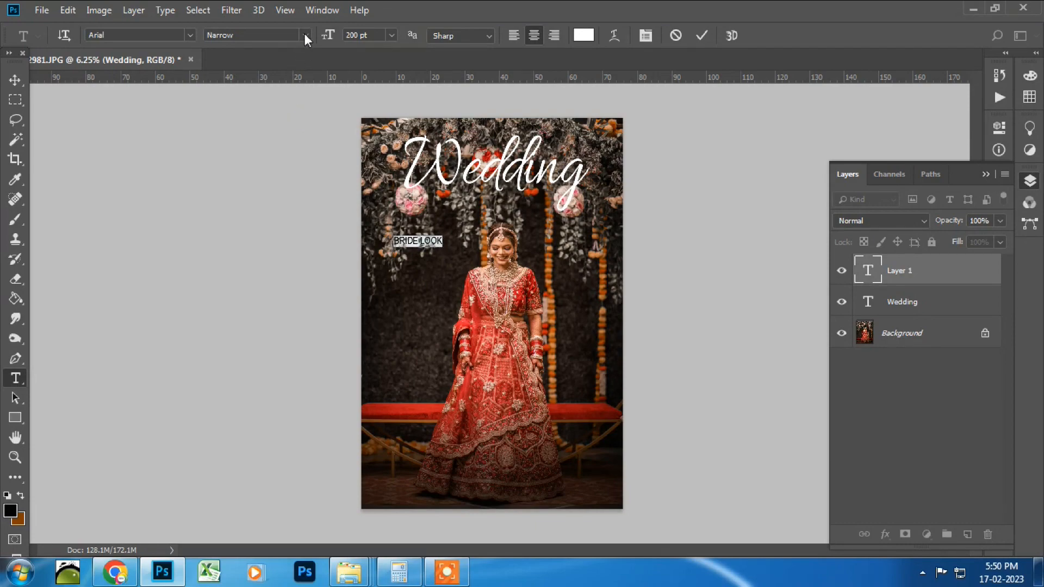
click(305, 35)
click(306, 146)
click(15, 79)
scroll(425, 227, up, 1)
scroll(426, 227, up, 1)
scroll(391, 245, up, 2)
drag(391, 244, 537, 322)
key(Return)
Create a new empty layer and move it beneath both text layers, directly above the Background
shift+click(602, 267)
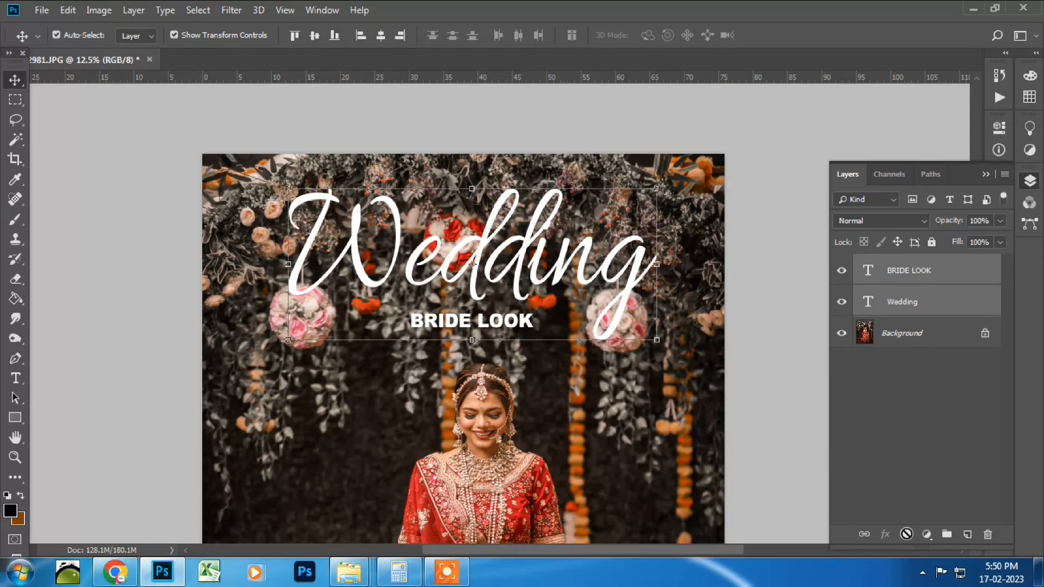
click(967, 534)
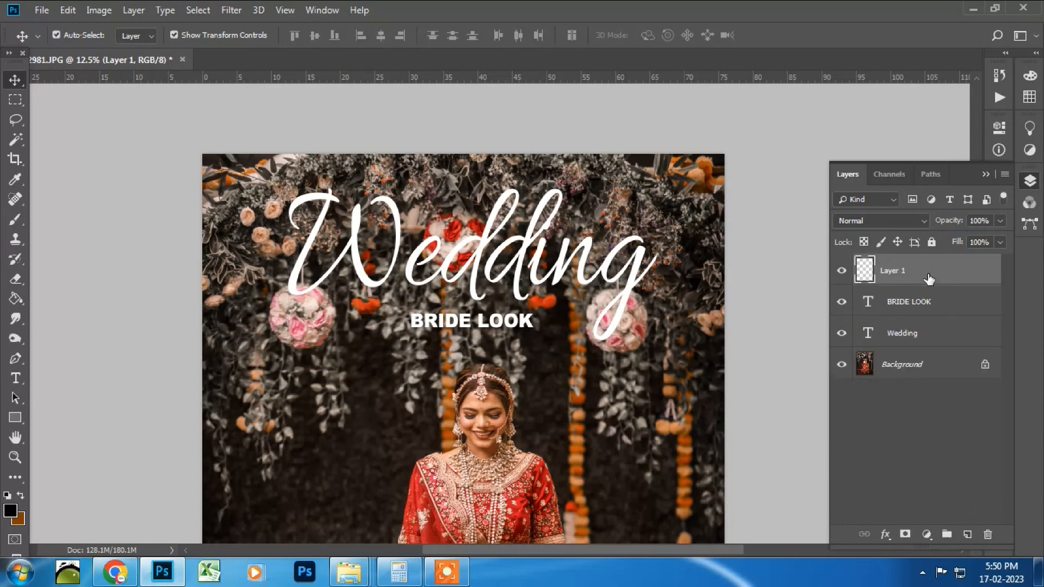
key(ctrl+bracketleft)
key(ctrl+bracketleft)
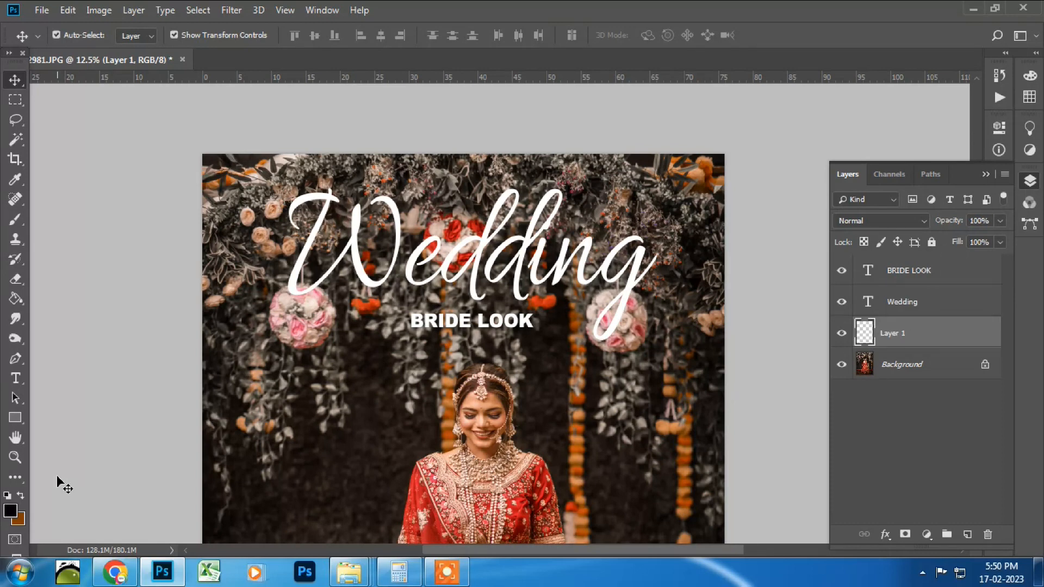
Paint a soft black shade across the top of the photo behind the title and set that layer's opacity to 47%
click(15, 220)
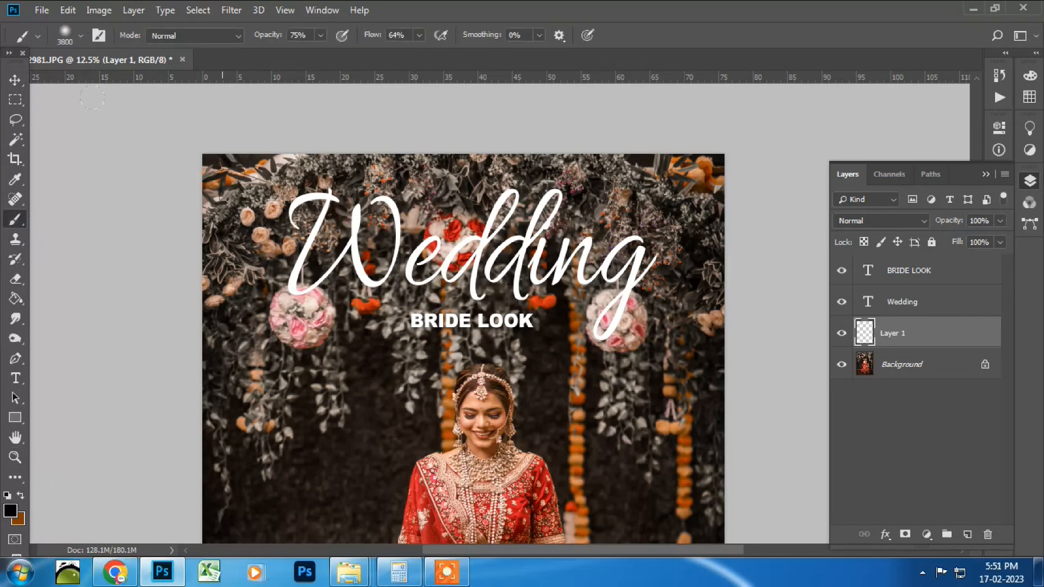
mouse_move(228, 283)
mouse_down()
mouse_move(305, 261)
mouse_move(544, 250)
mouse_move(633, 267)
mouse_up()
click(105, 172)
click(1000, 221)
drag(1005, 237, 974, 239)
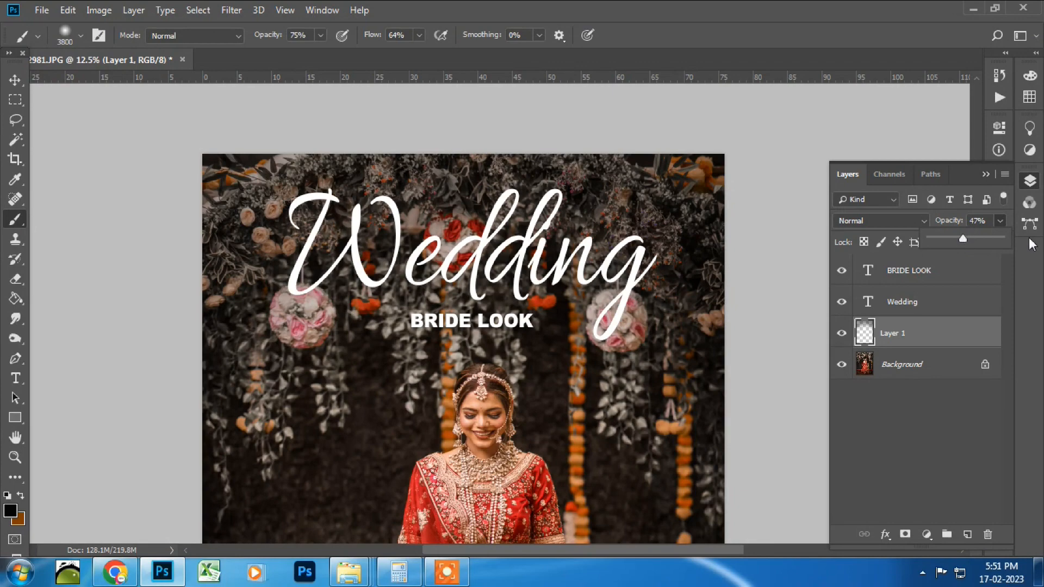
Shift the BRIDE LOOK text slightly to the left beneath the Wedding title
key(ctrl+minus)
key(ctrl+minus)
key(v)
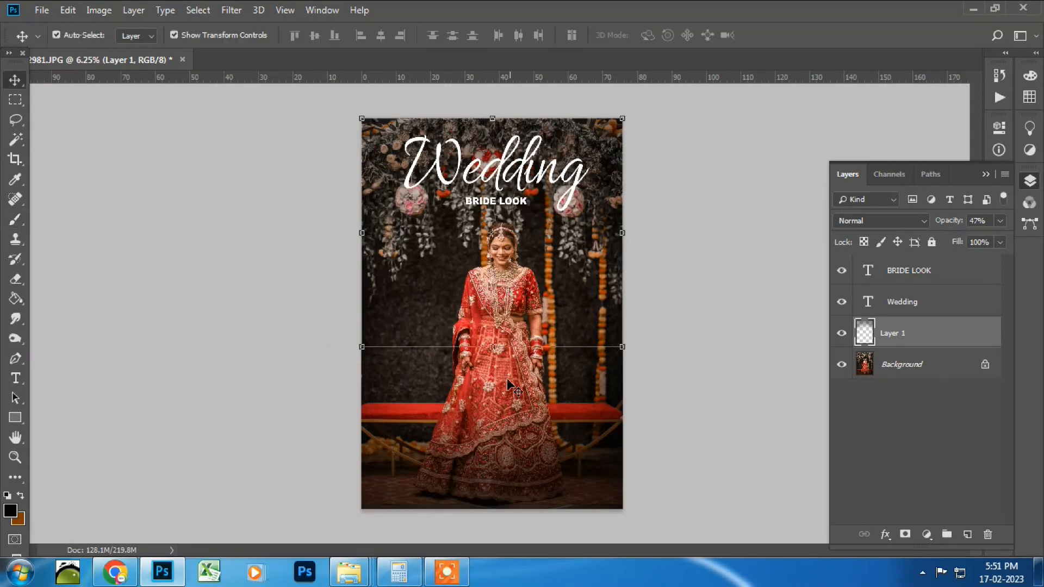
ctrl+click(681, 449)
key(ctrl+minus)
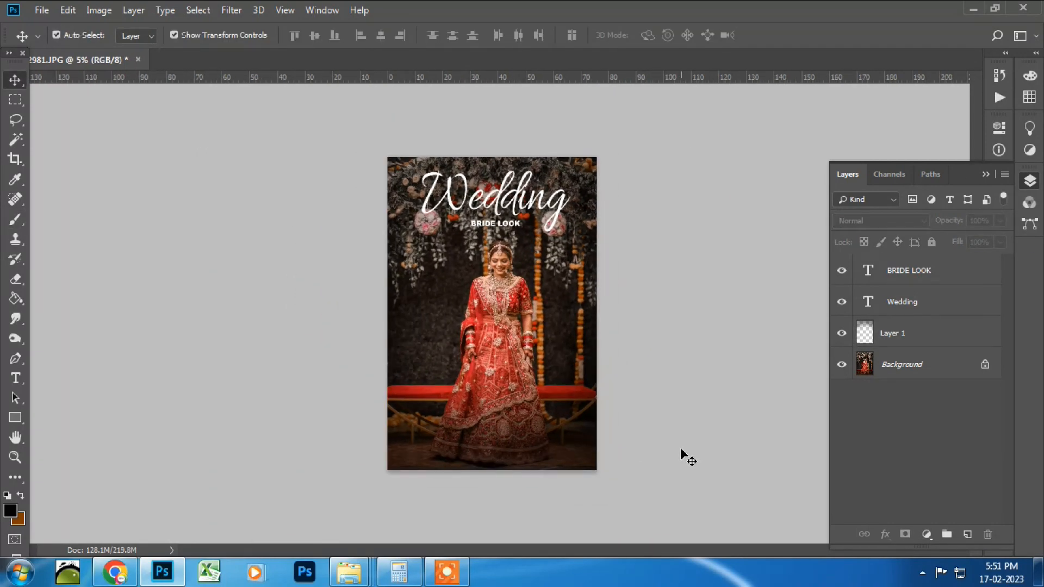
ctrl+click(493, 224)
drag(493, 224, 490, 226)
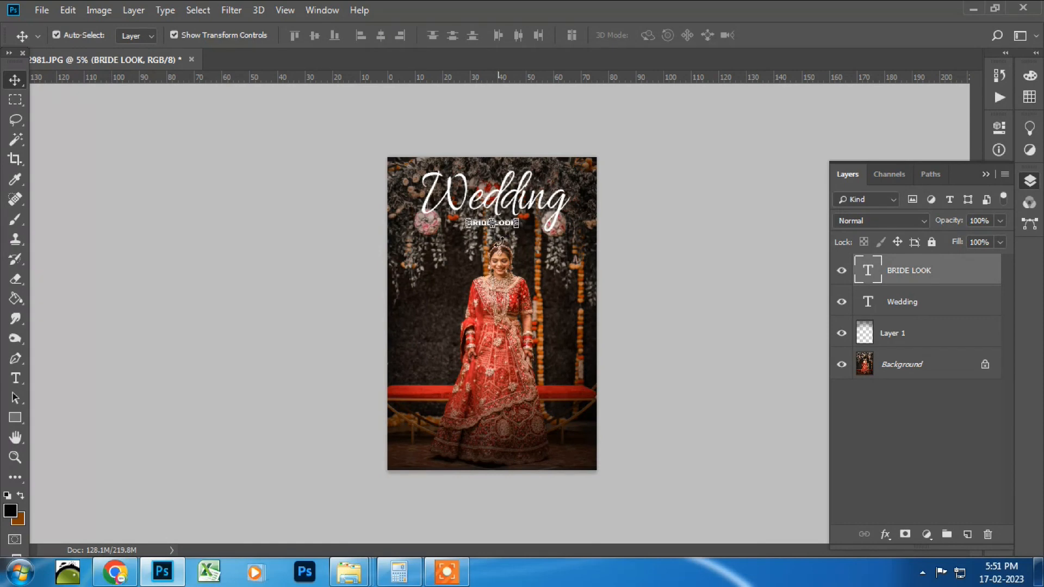
click(522, 274)
key(ctrl+plus)
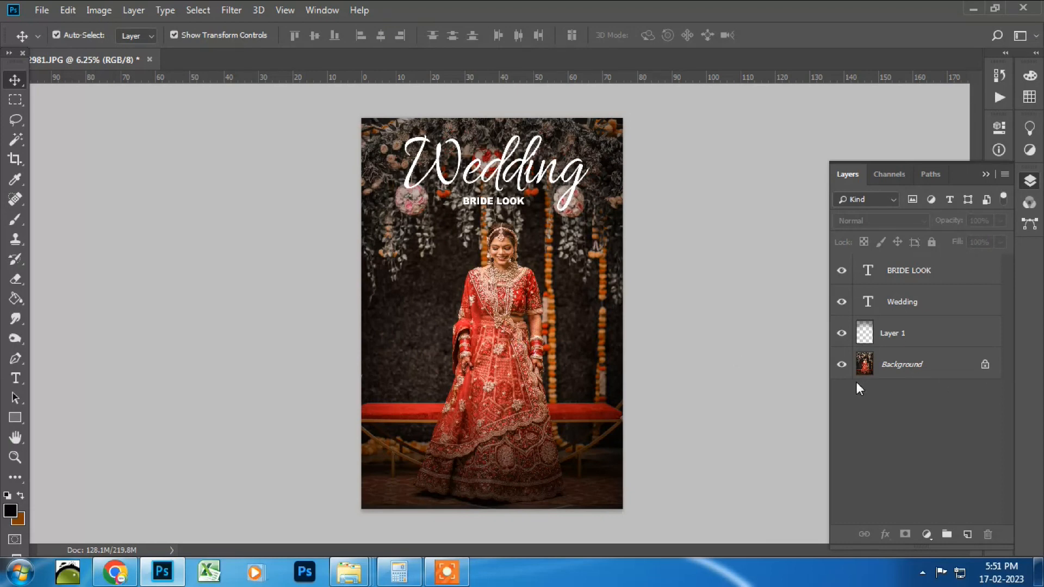
Hide the panels and examine the finished portrait and its title up close
key(Tab)
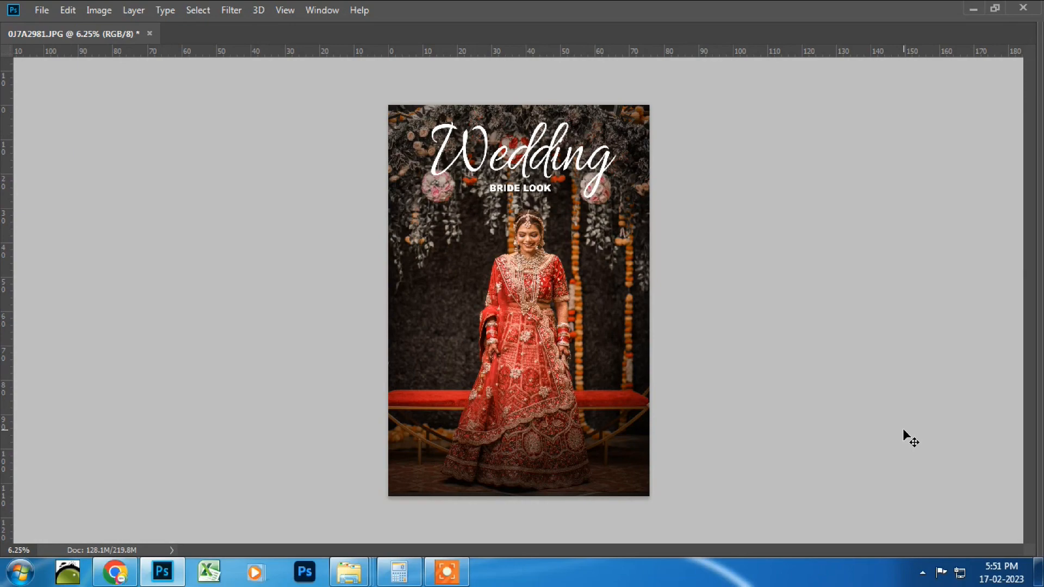
key(ctrl+plus)
key(ctrl+plus)
key(ctrl+plus)
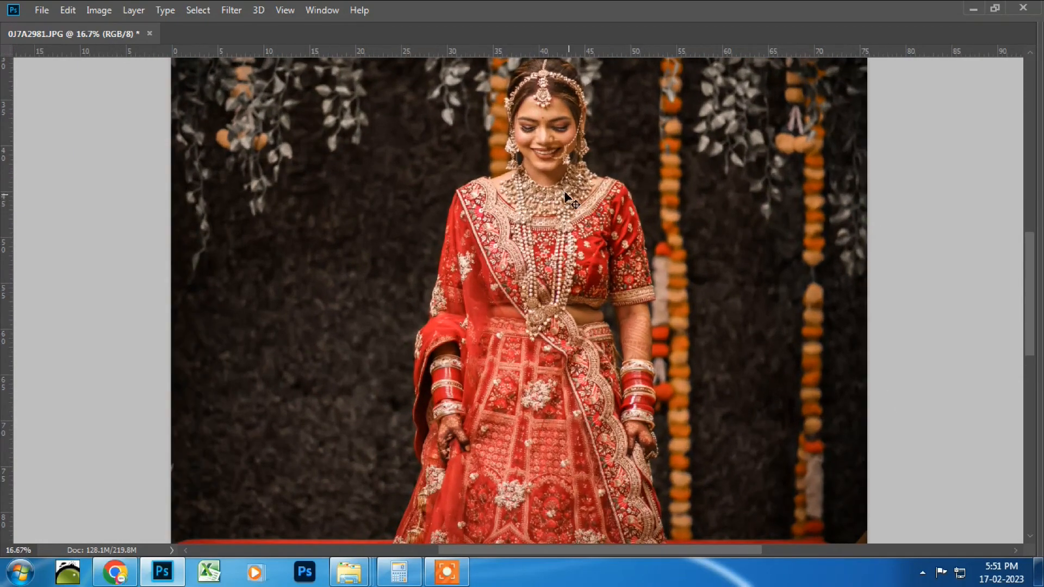
drag(563, 191, 466, 451)
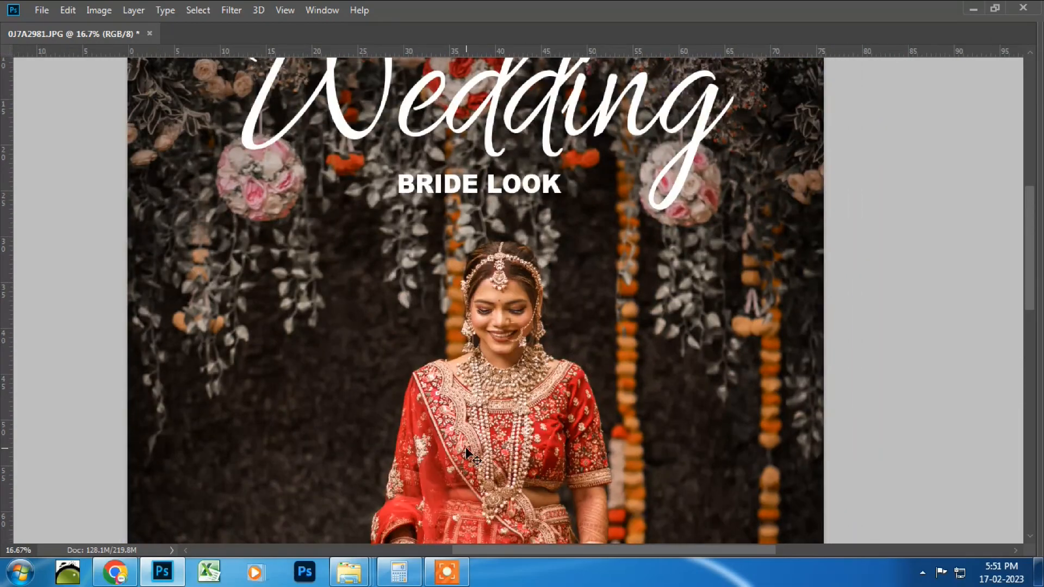